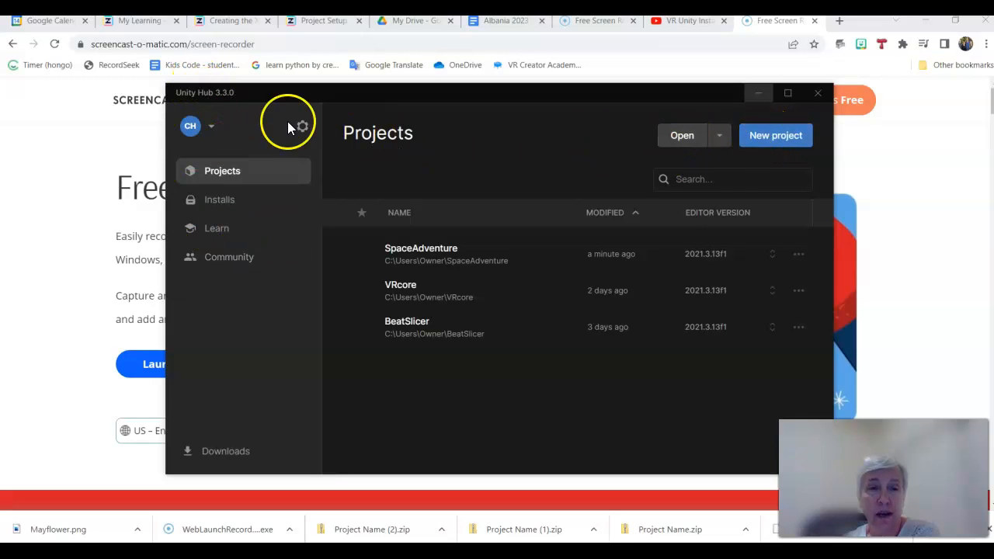
# Step: Create a new project from the 3D Core template named SpaceAdventures
pyautogui.click(758, 144)
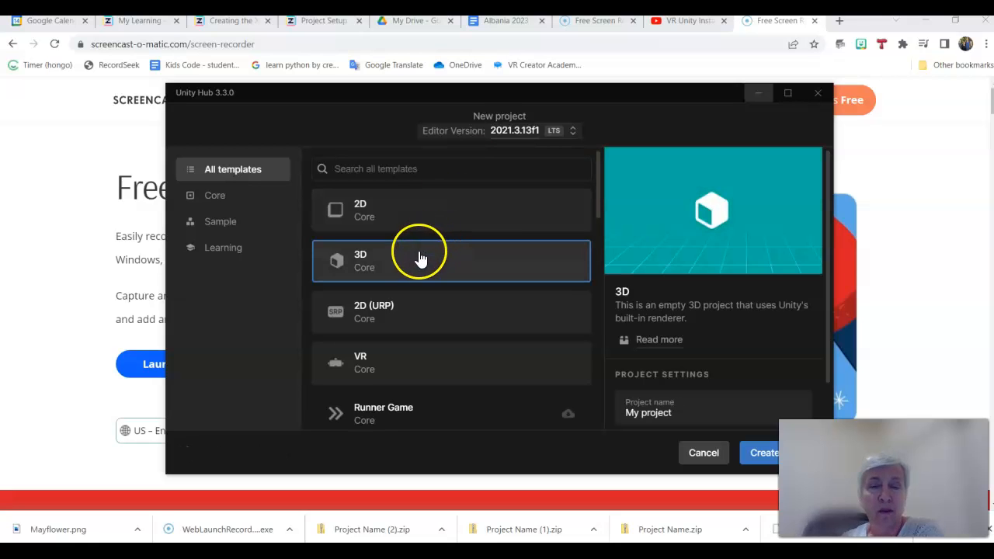
pyautogui.click(384, 270)
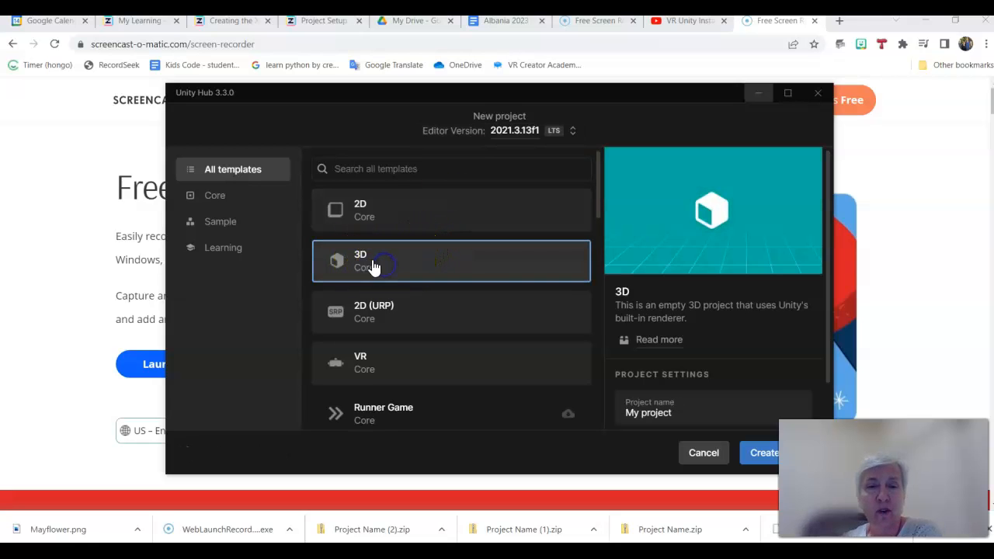
pyautogui.click(681, 416)
pyautogui.moveTo(680, 415); pyautogui.dragTo(596, 417)
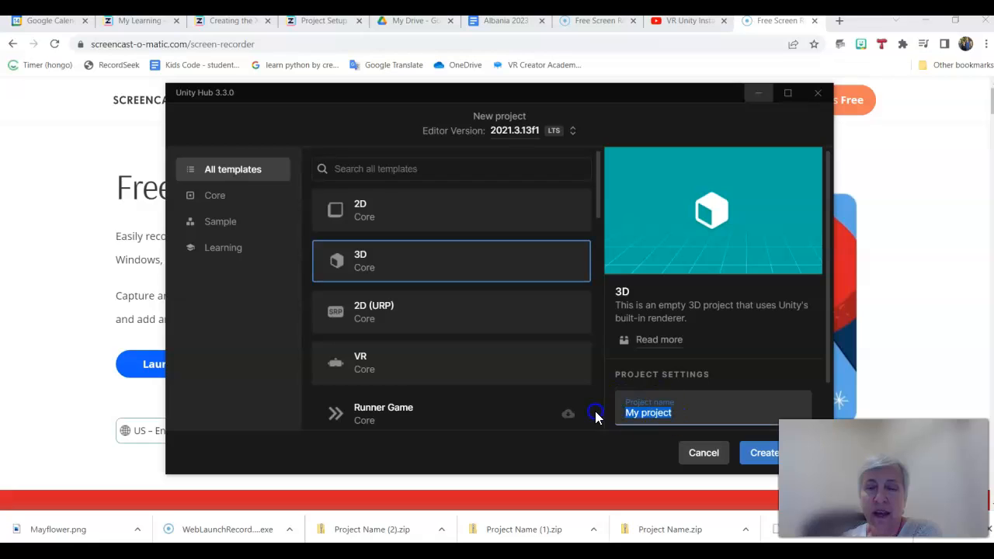
pyautogui.write('S')
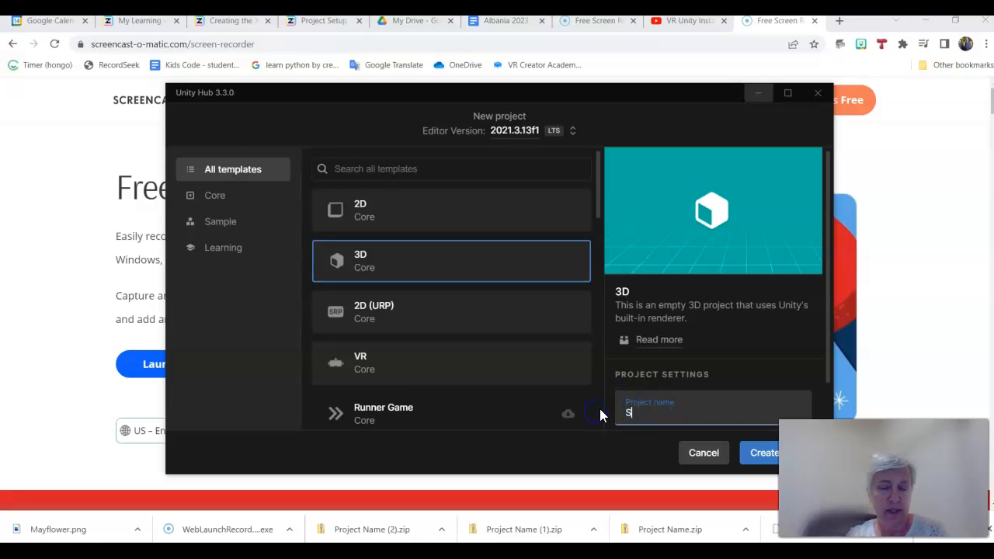
pyautogui.write('pace')
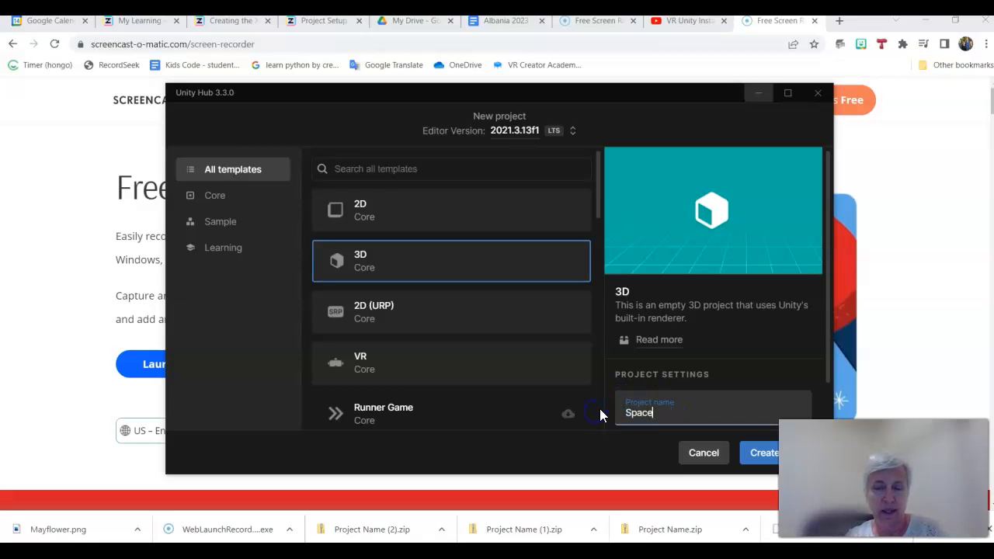
pyautogui.write('Adventures')
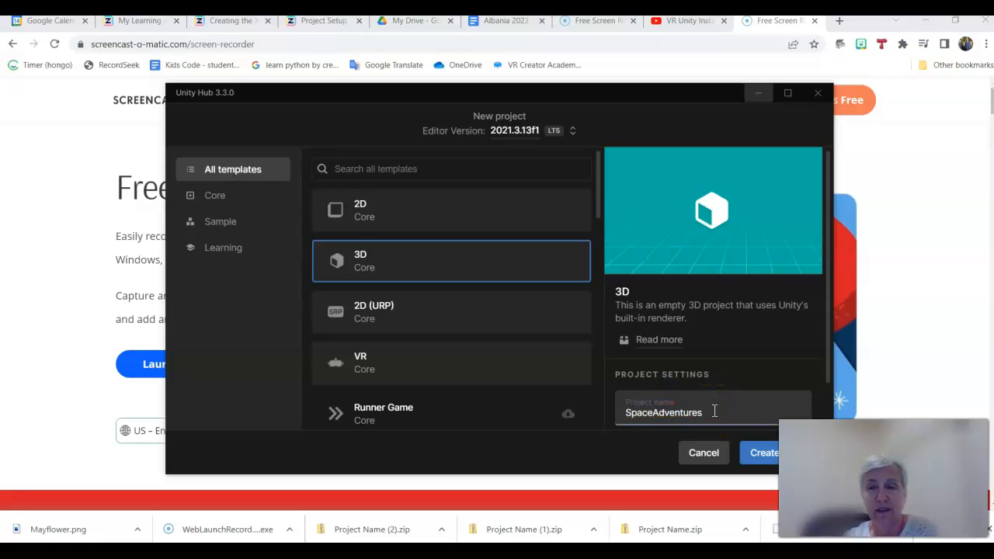
pyautogui.click(628, 412)
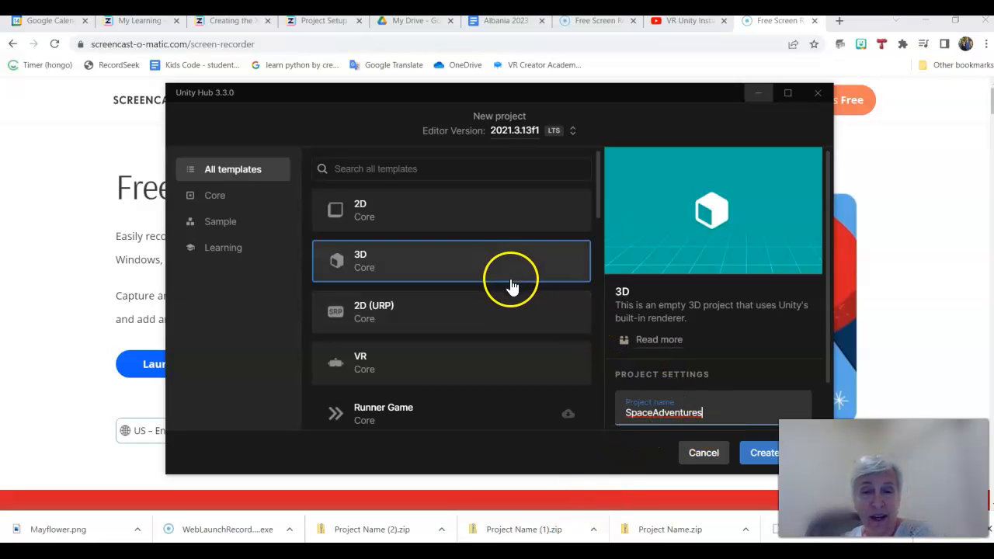
pyautogui.click(758, 454)
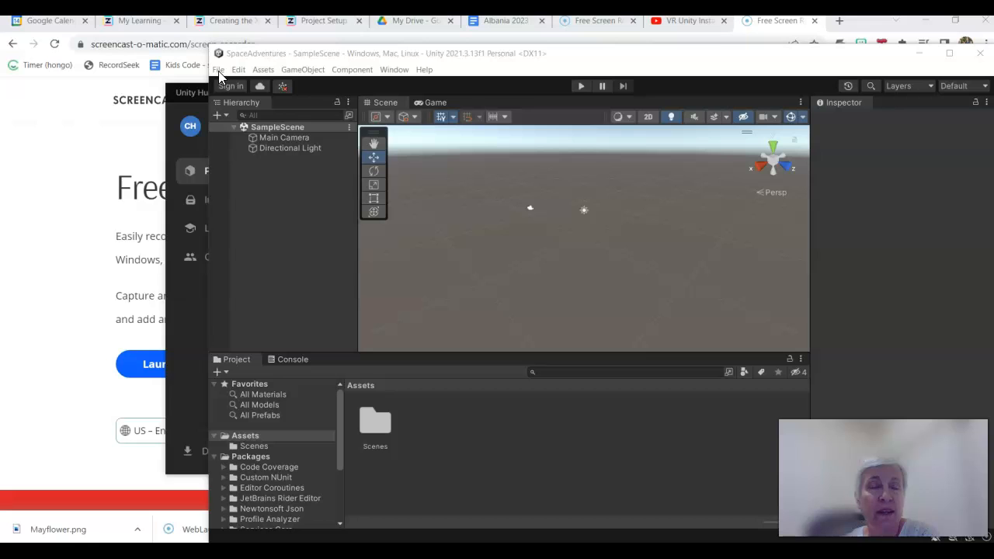
# Step: Add a 3D cube to SampleScene
pyautogui.rightClick(291, 174)
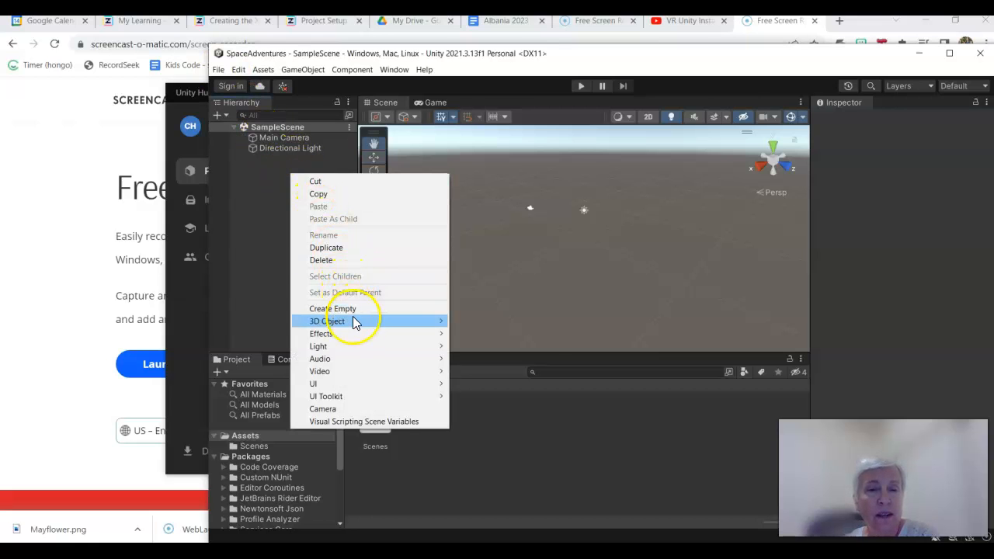
pyautogui.moveTo(353, 321)
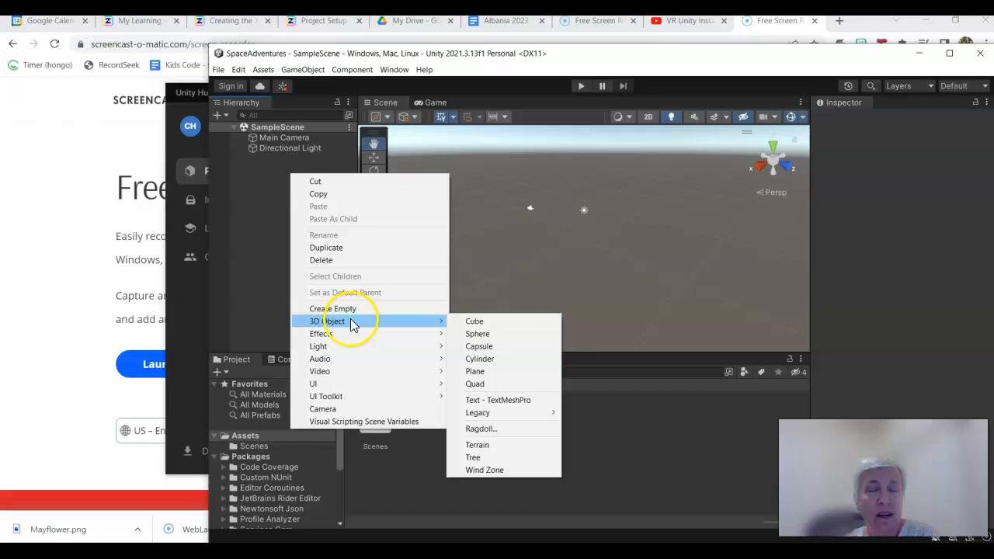
pyautogui.click(476, 321)
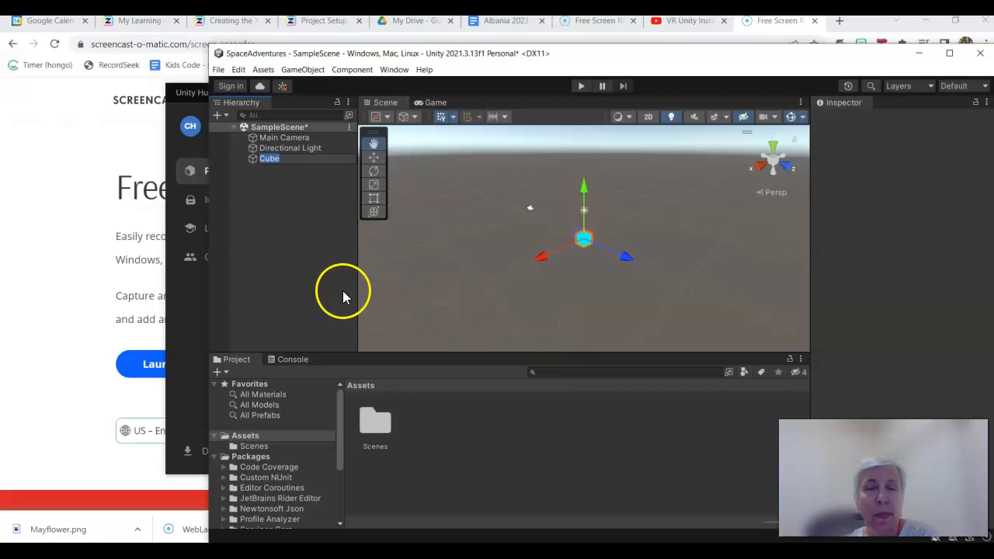
pyautogui.scroll(8, 608, 268)
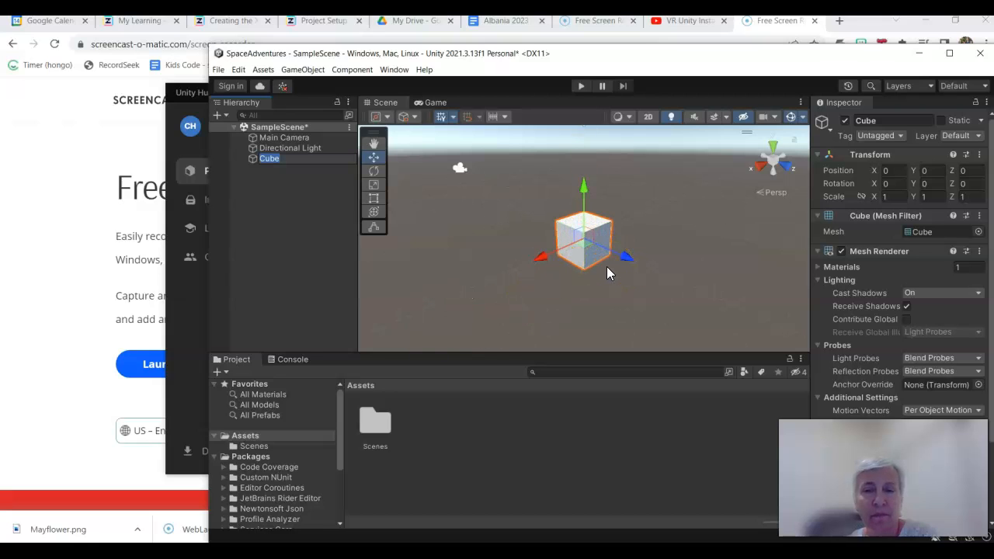
# Step: Create a folder named Materials inside the project's Assets folder
pyautogui.click(246, 439)
pyautogui.rightClick(434, 418)
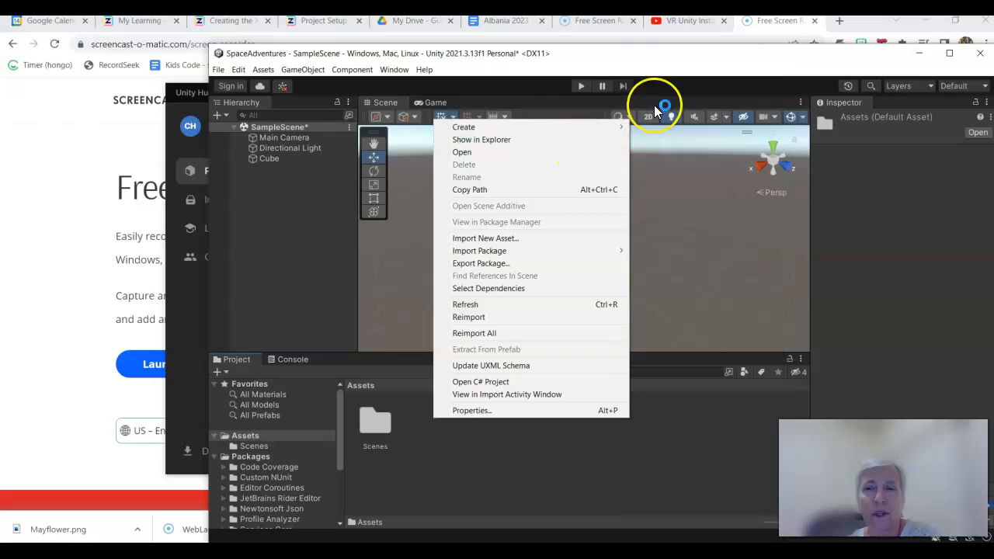
pyautogui.moveTo(625, 127)
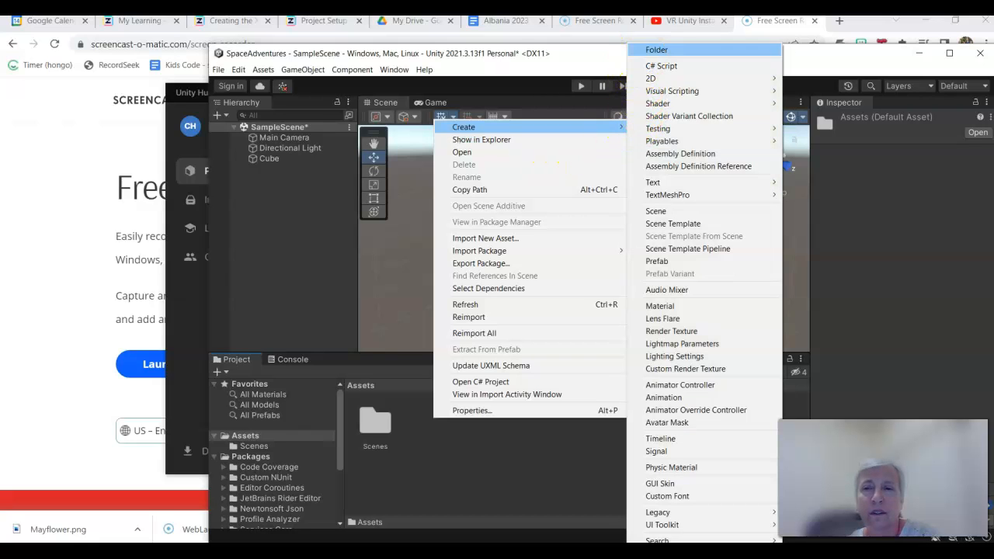
pyautogui.click(657, 50)
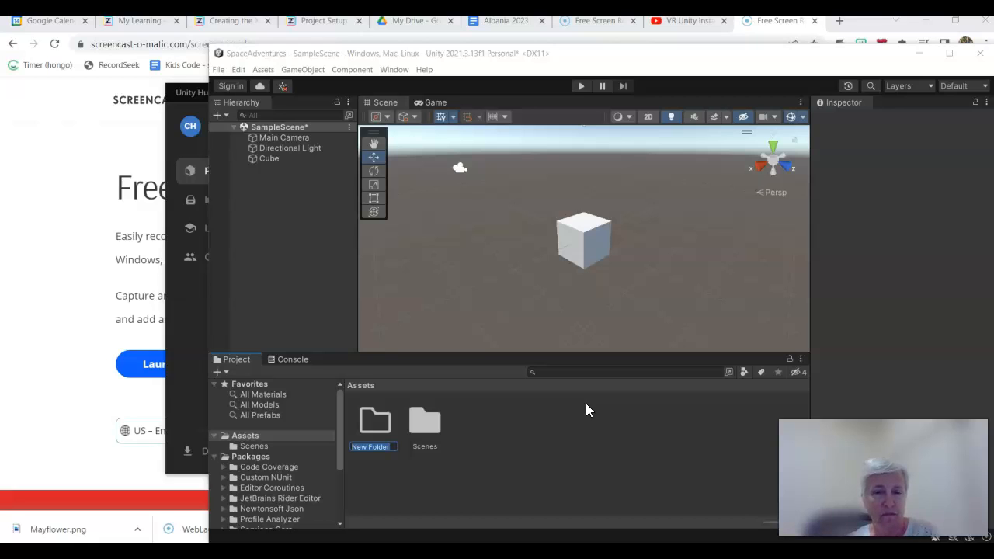
pyautogui.click(388, 443)
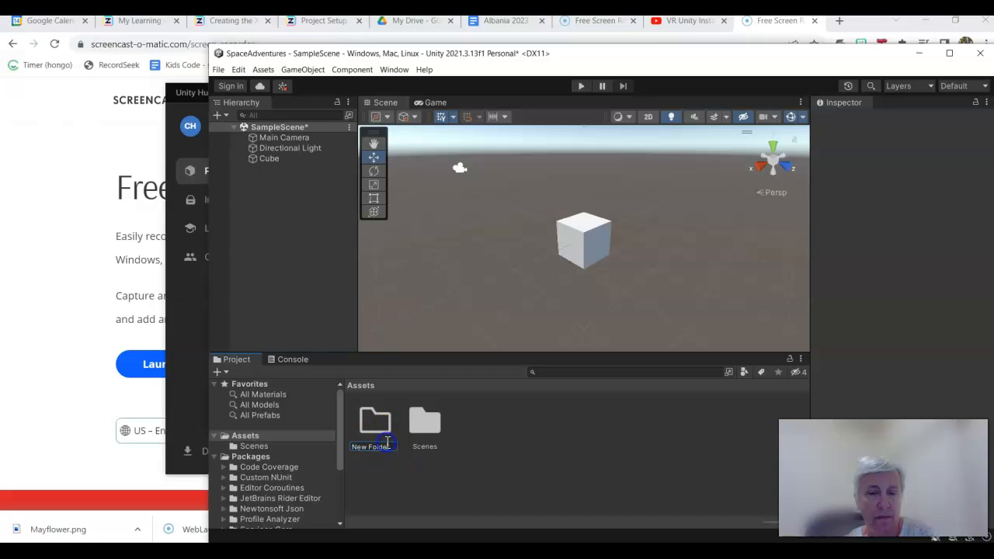
pyautogui.click(388, 430)
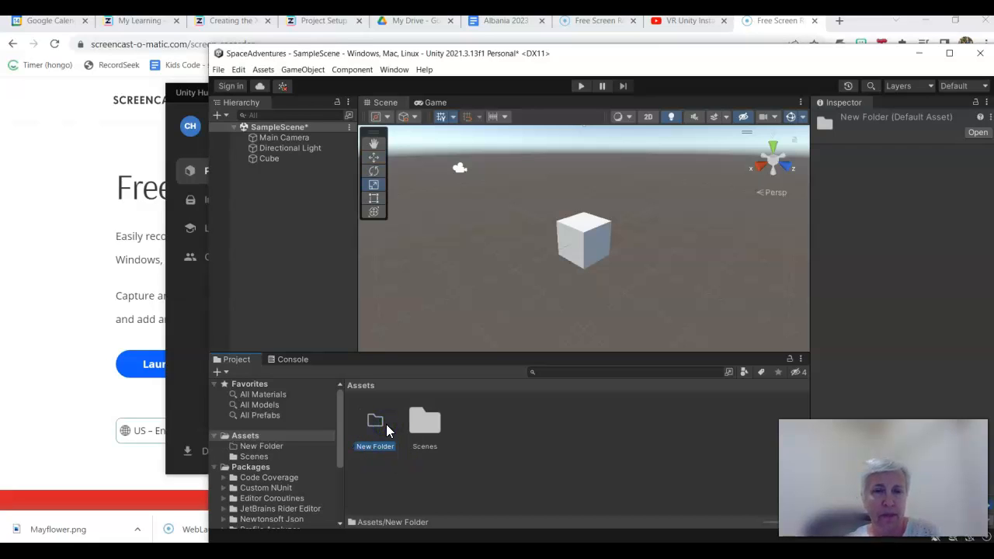
pyautogui.click(383, 445)
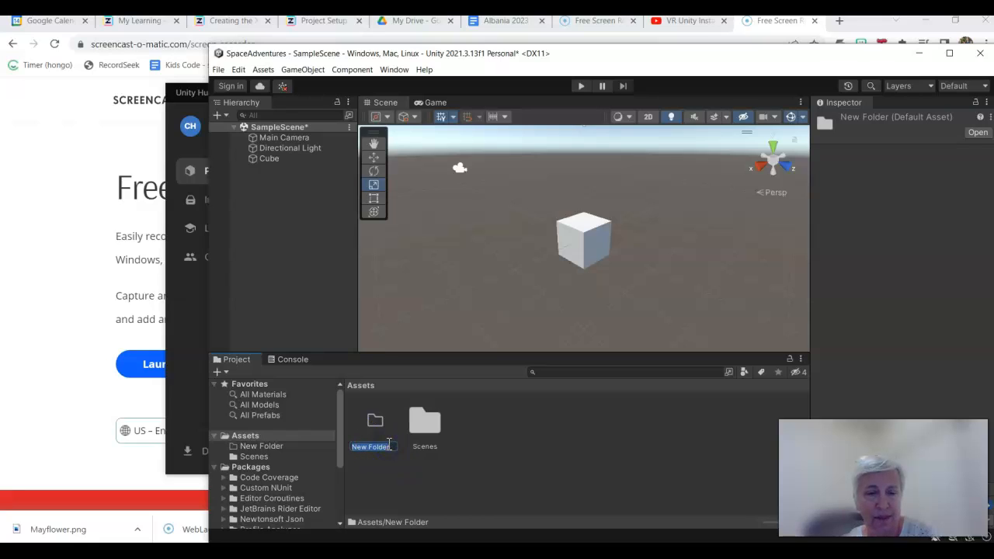
pyautogui.write('Mat')
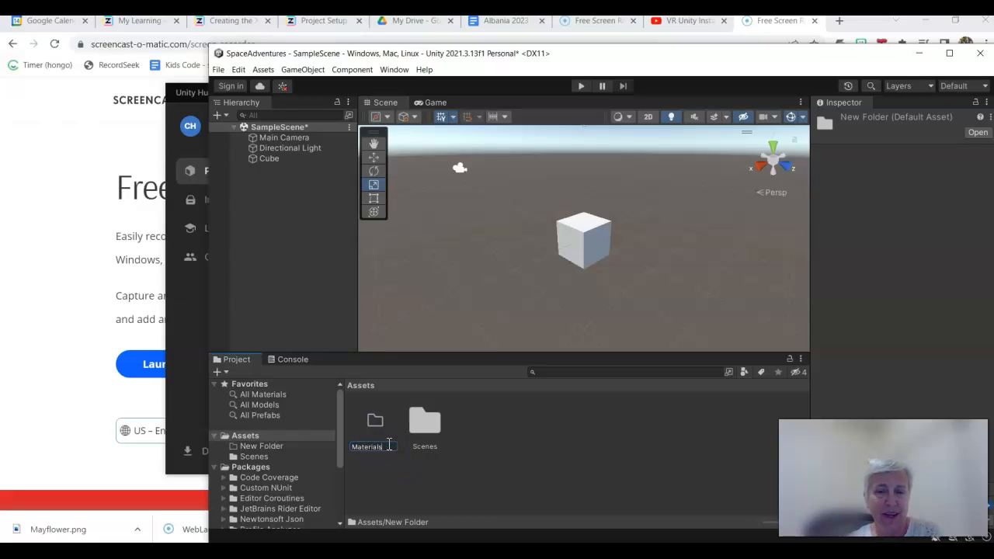
pyautogui.write('erials')
pyautogui.click(399, 463)
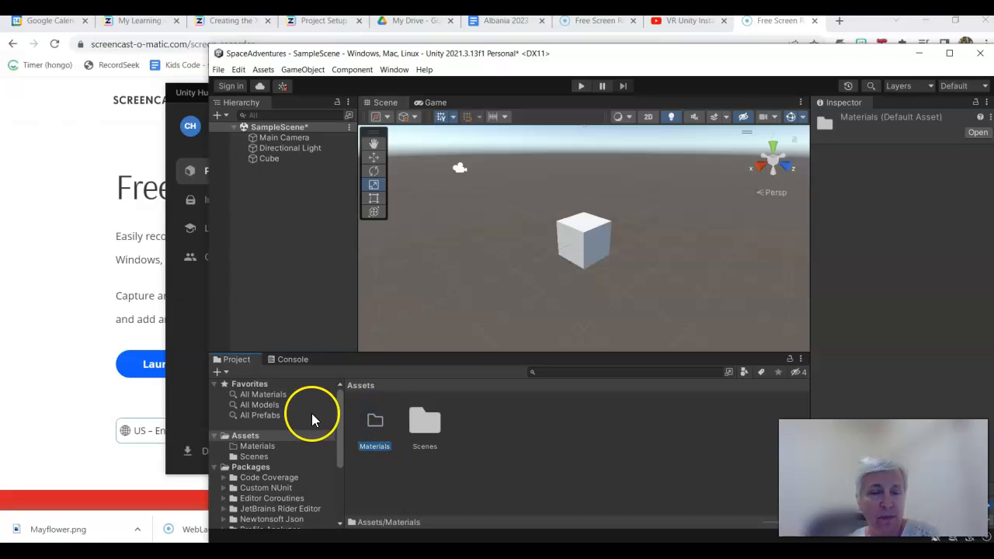
# Step: Create a material named Cube_Blue inside the Materials folder
pyautogui.click(263, 446)
pyautogui.rightClick(408, 434)
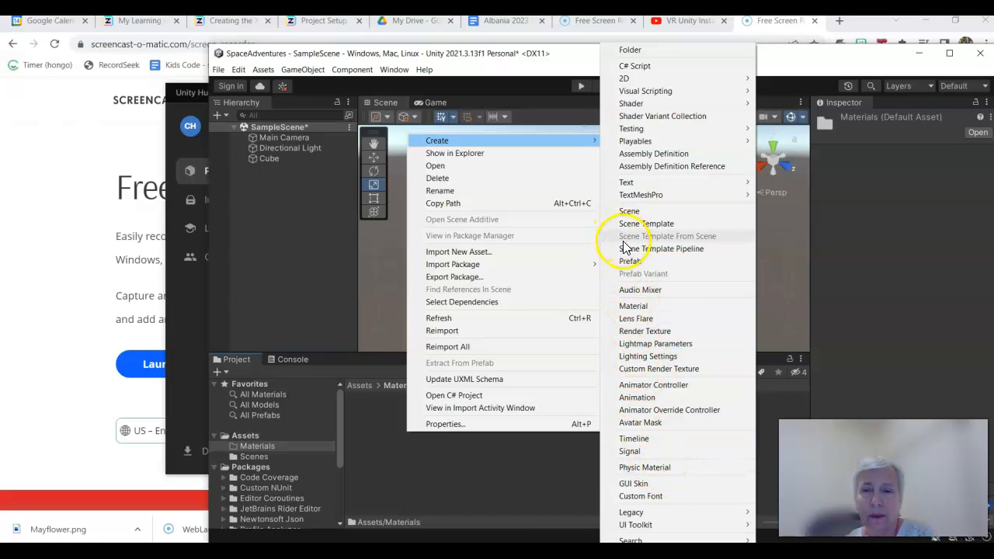
pyautogui.click(647, 309)
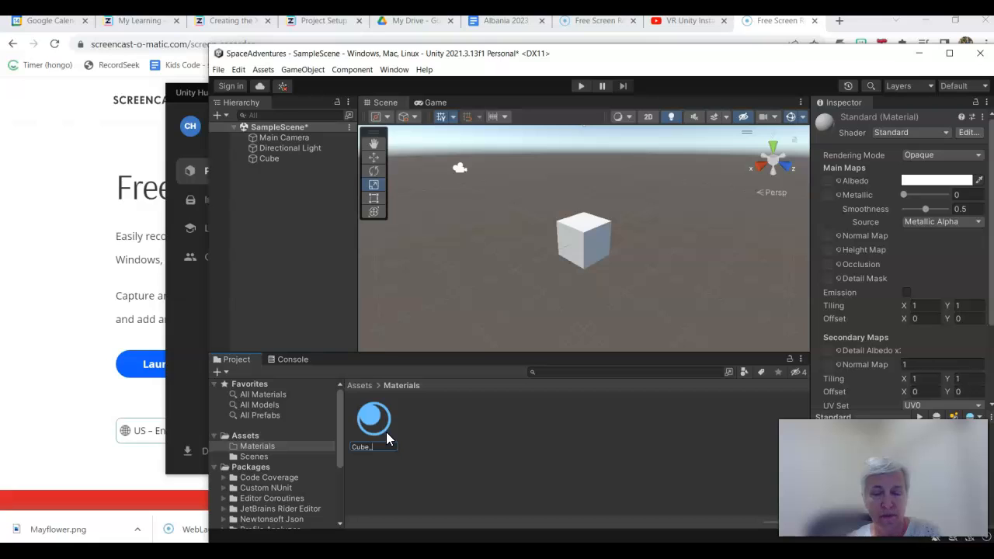
pyautogui.press('Return')
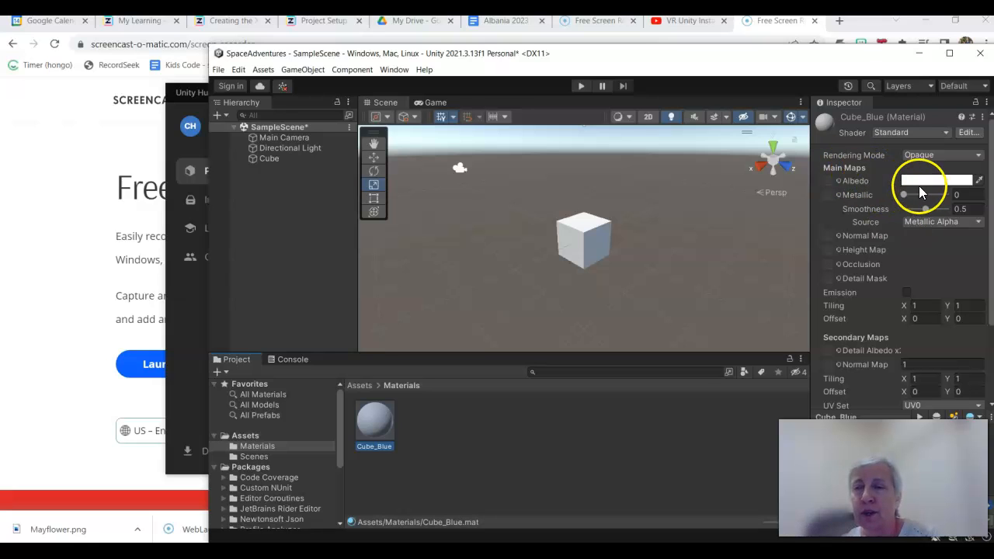
# Step: Set the Cube_Blue material's Albedo to a strong blue, about R 24 and G 22, and apply it to the cube
pyautogui.click(917, 181)
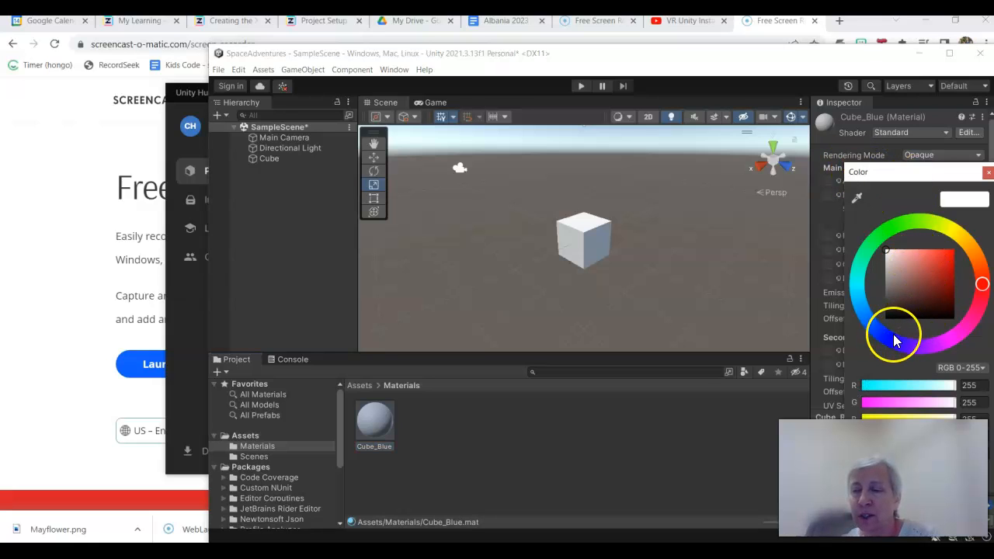
pyautogui.click(891, 339)
pyautogui.moveTo(932, 280); pyautogui.dragTo(948, 258)
pyautogui.click(565, 280)
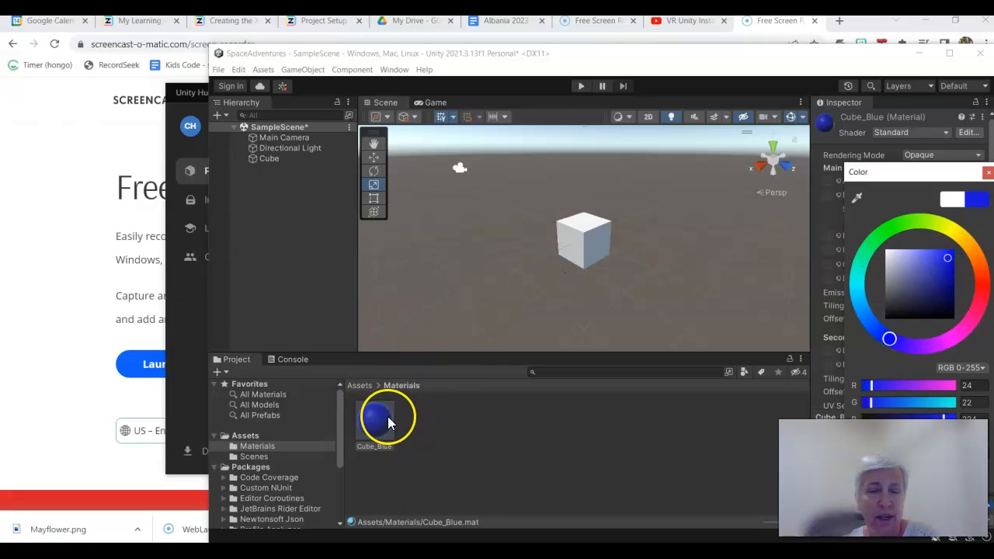
pyautogui.moveTo(382, 421); pyautogui.dragTo(588, 244)
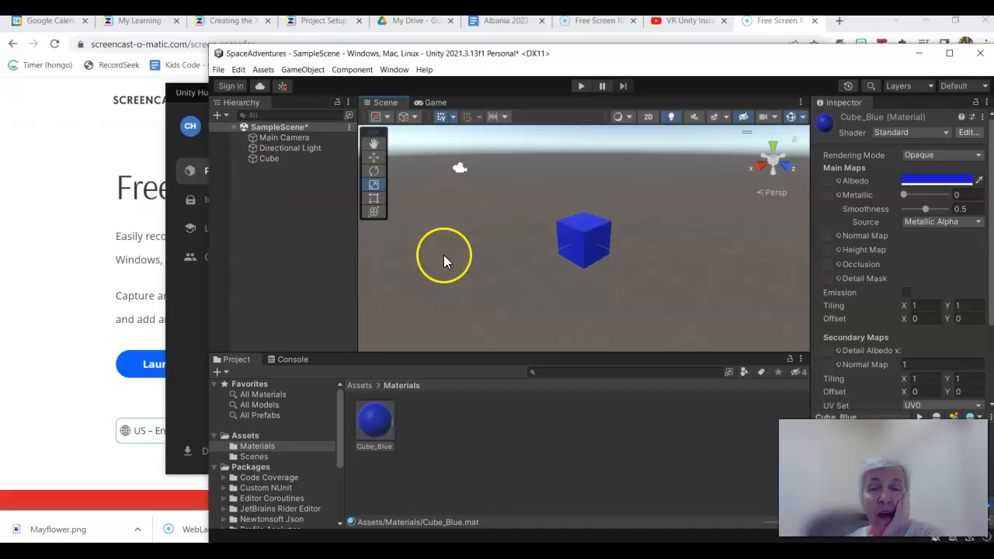
# Step: Add a 3D plane to SampleScene as a ground surface for the cube
pyautogui.rightClick(280, 187)
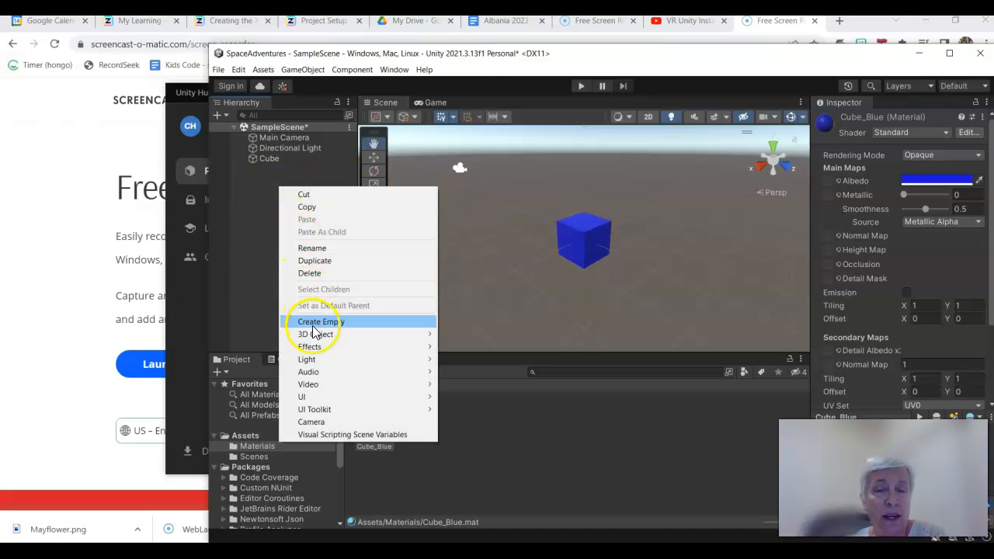
pyautogui.moveTo(315, 334)
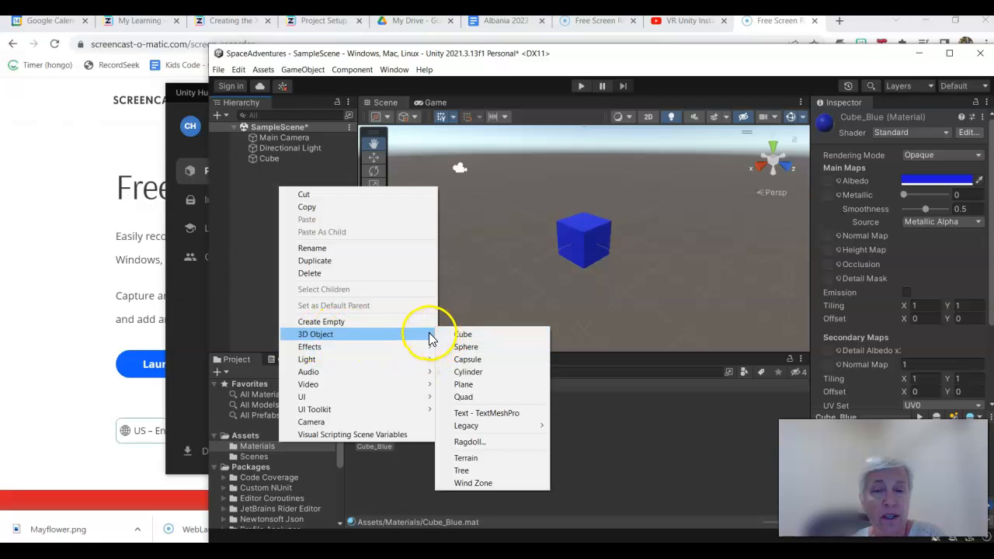
pyautogui.click(473, 386)
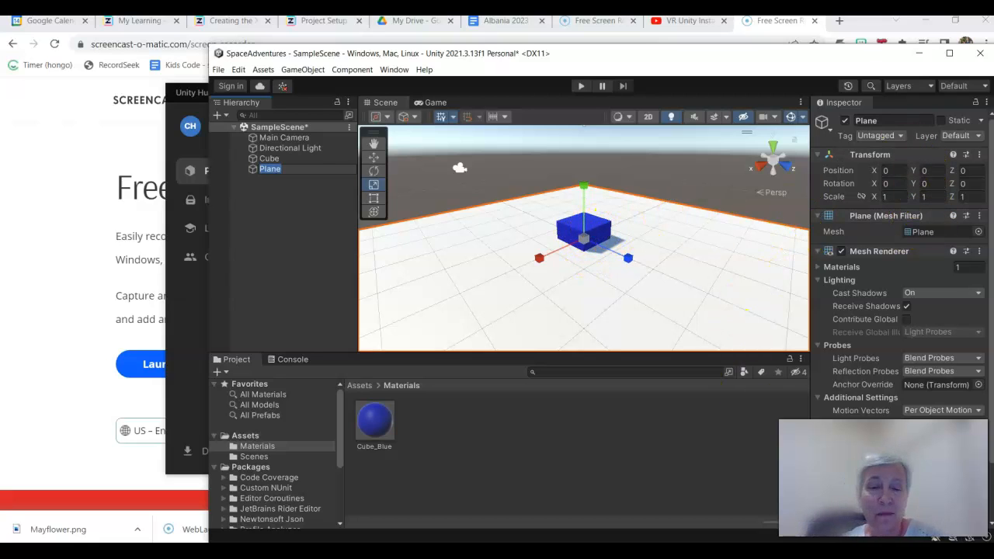
# Step: Try the cube's Z position at 1 and at 2, and reset it to 0
pyautogui.click(264, 159)
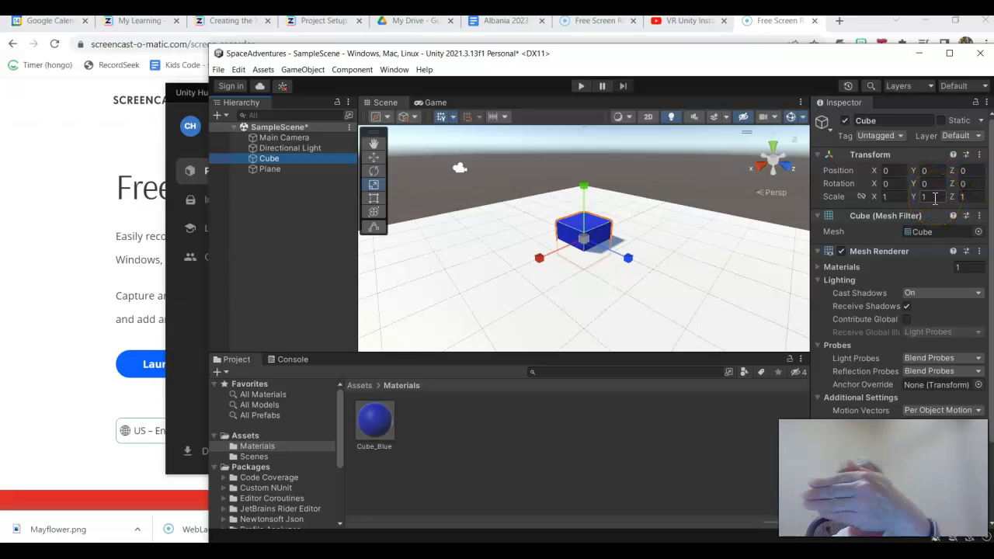
pyautogui.click(976, 170)
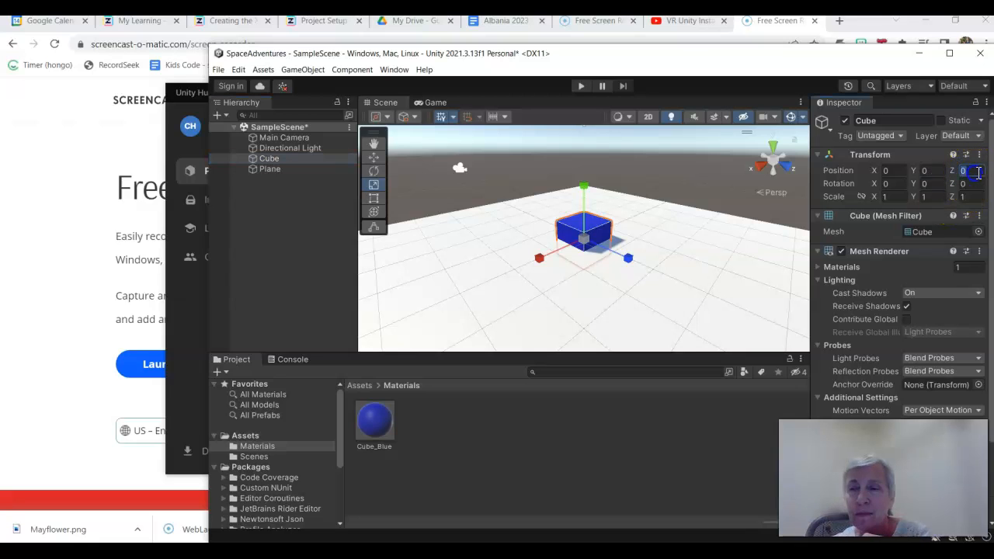
pyautogui.write('1')
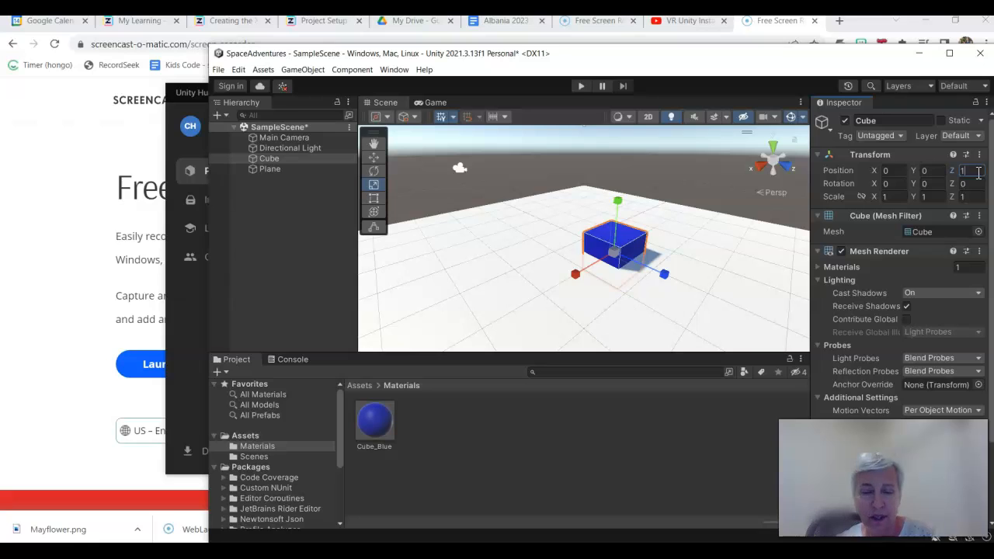
pyautogui.press('BackSpace')
pyautogui.write('2')
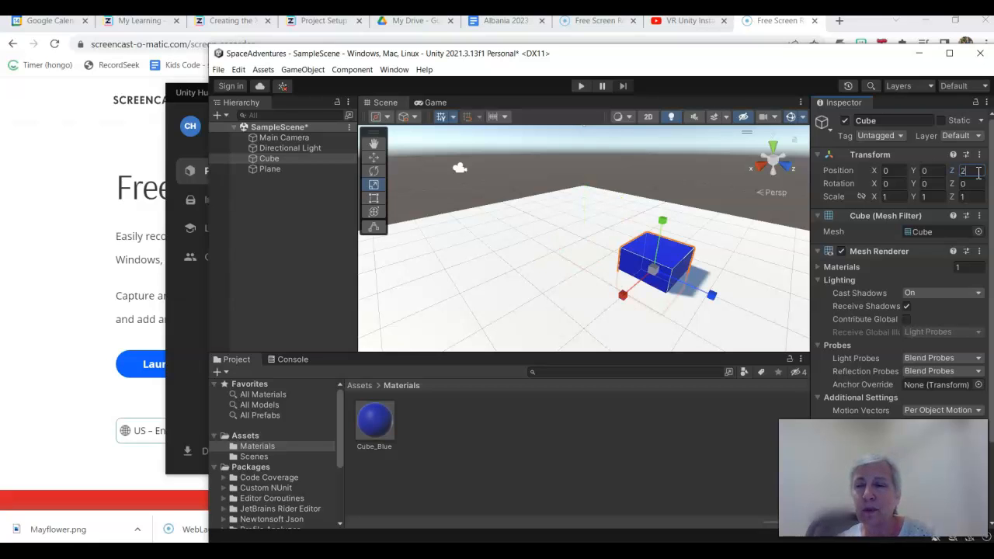
pyautogui.press('BackSpace')
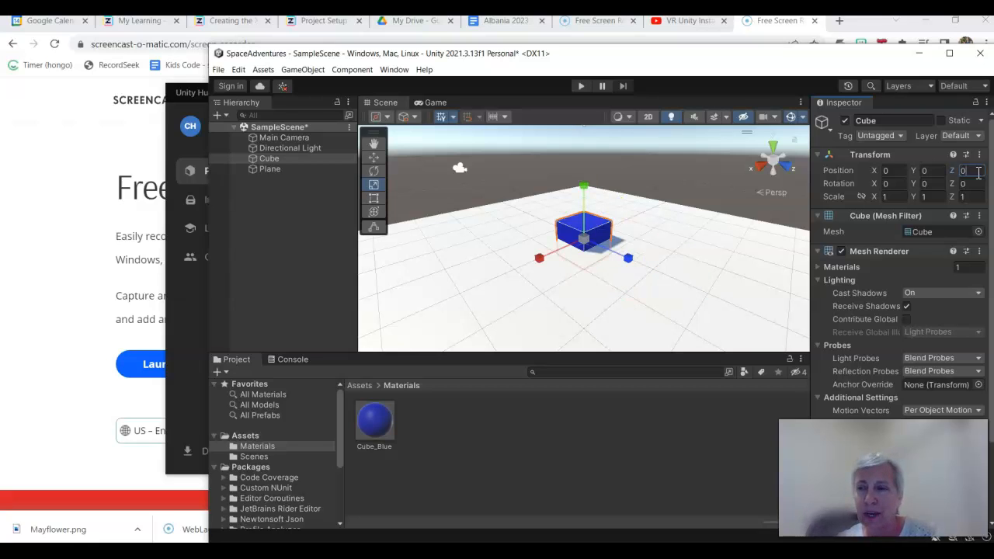
# Step: Raise the cube above the plane by setting its Y position to 1
pyautogui.click(924, 170)
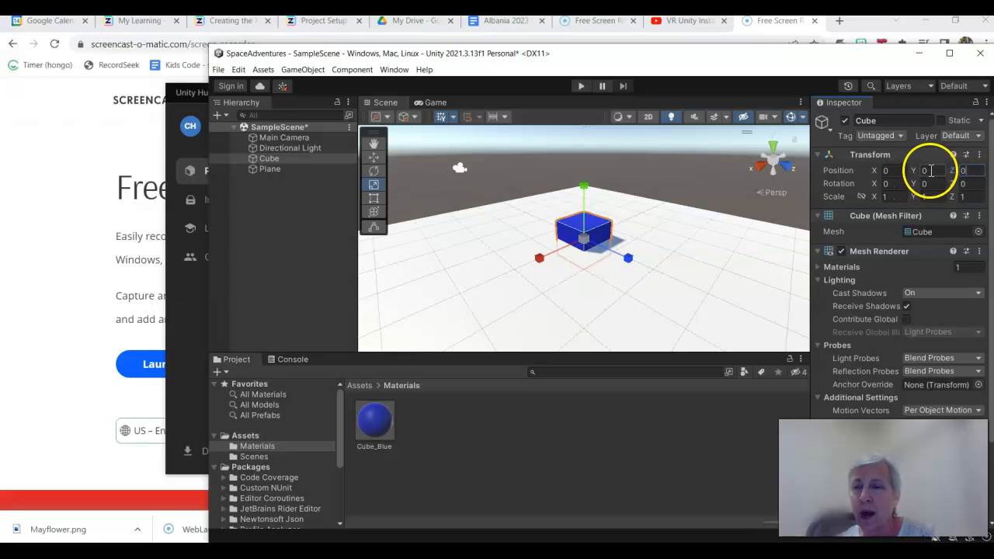
pyautogui.write('1')
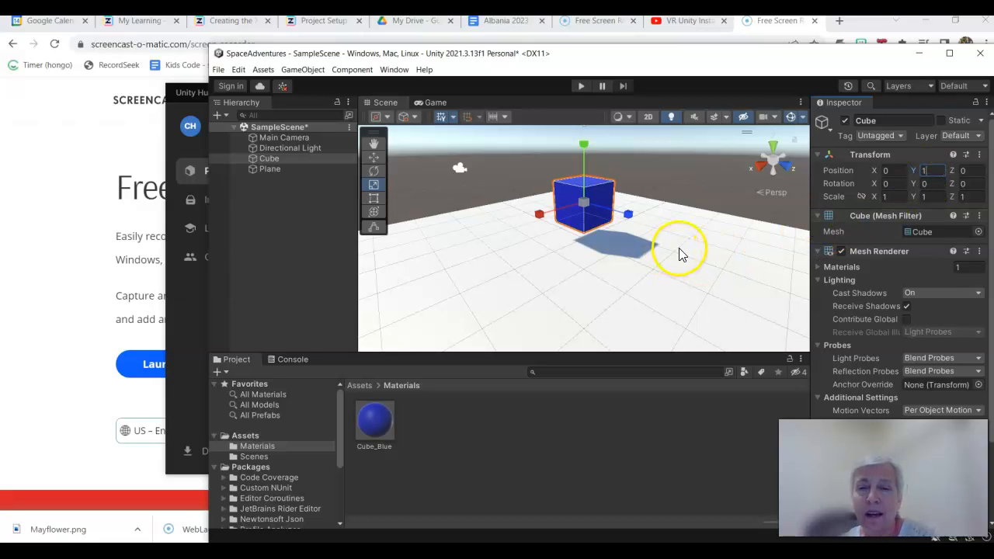
pyautogui.click(928, 197)
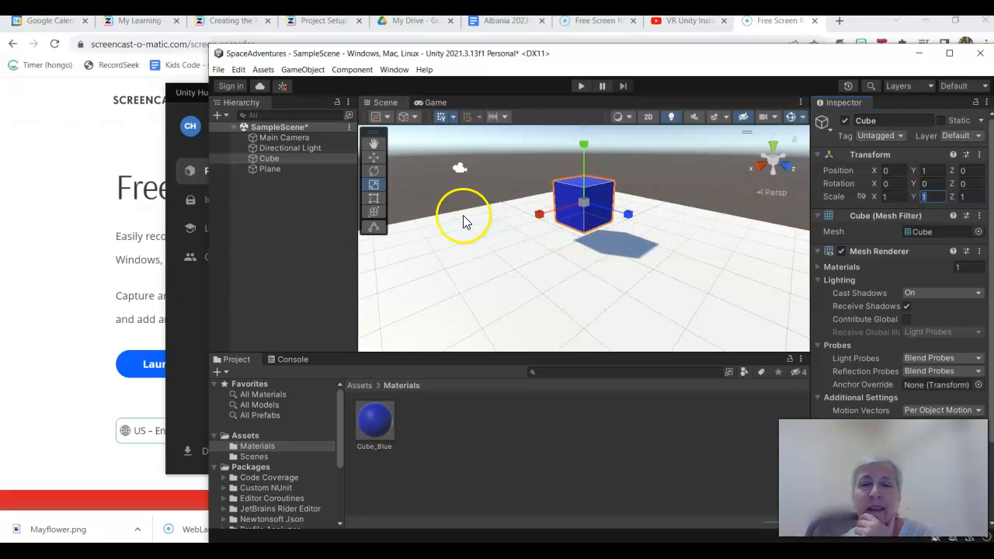
# Step: Create a second material in the Materials folder for the plane, keeping its default name
pyautogui.click(268, 170)
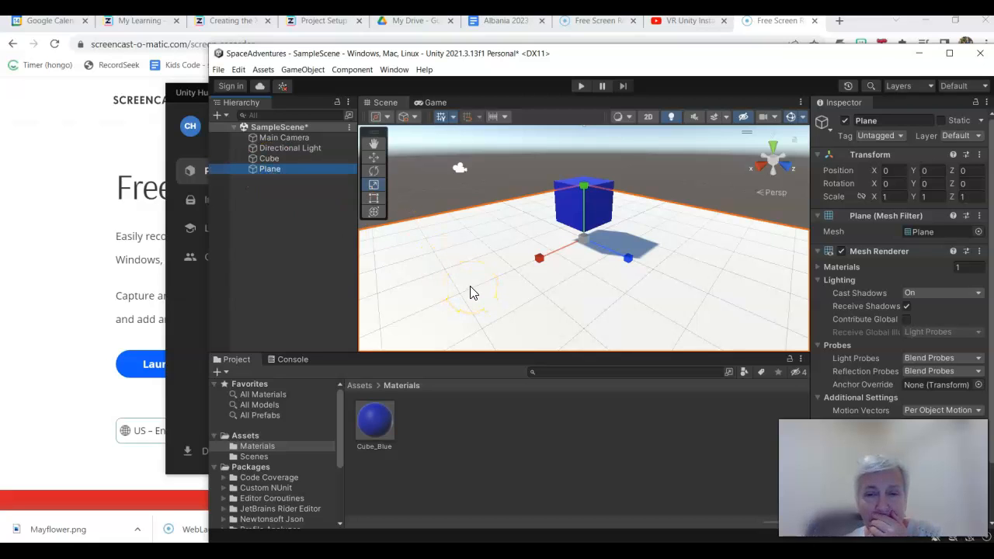
pyautogui.rightClick(410, 416)
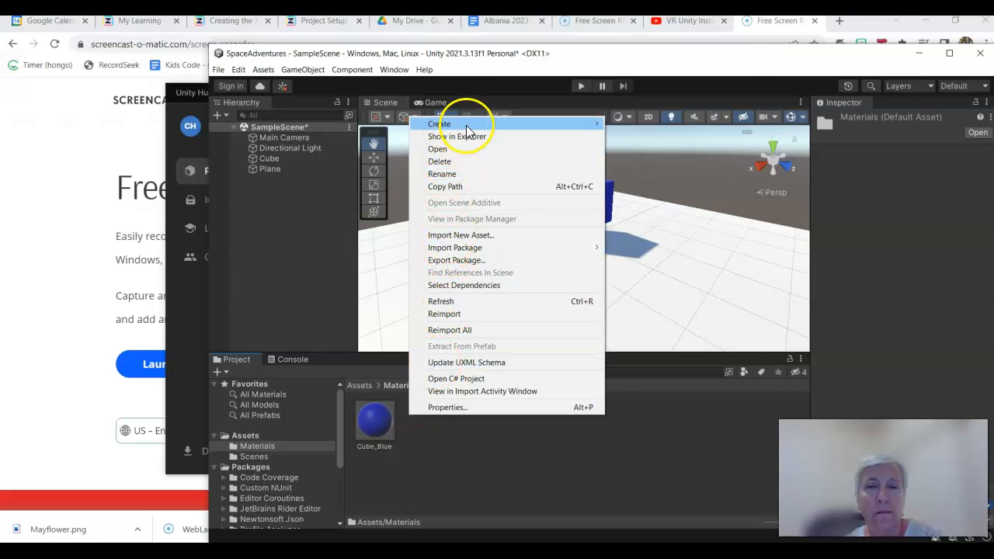
pyautogui.moveTo(599, 123)
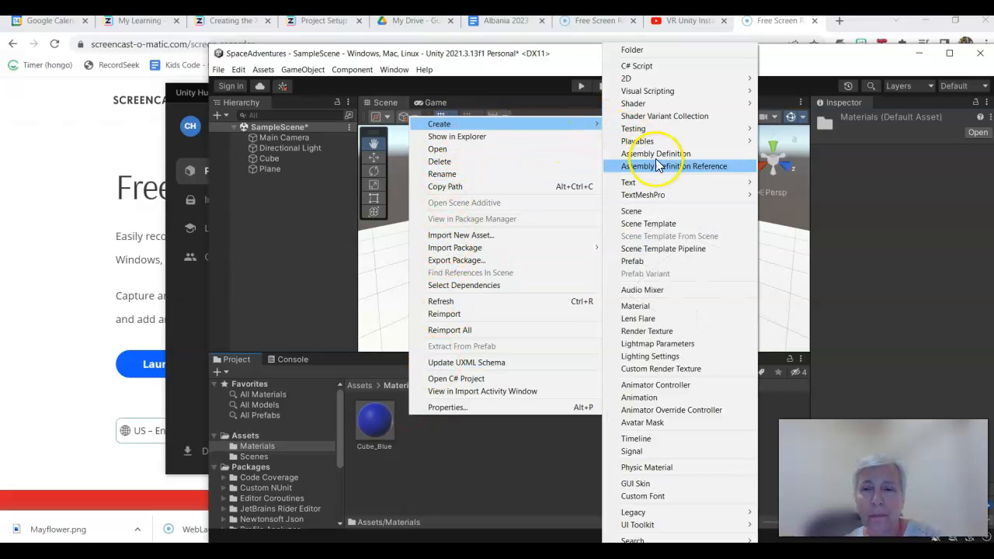
pyautogui.click(660, 305)
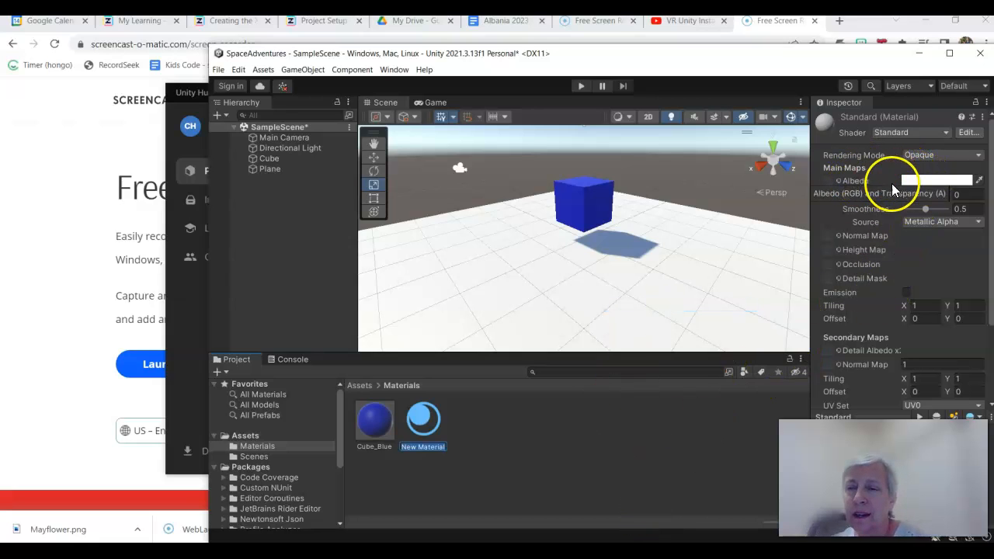
pyautogui.click(906, 132)
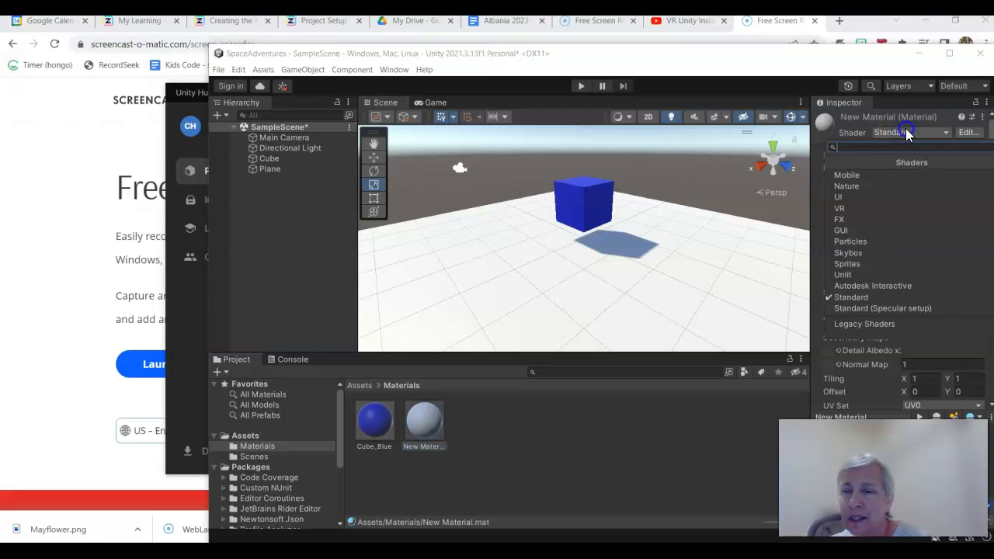
pyautogui.click(841, 134)
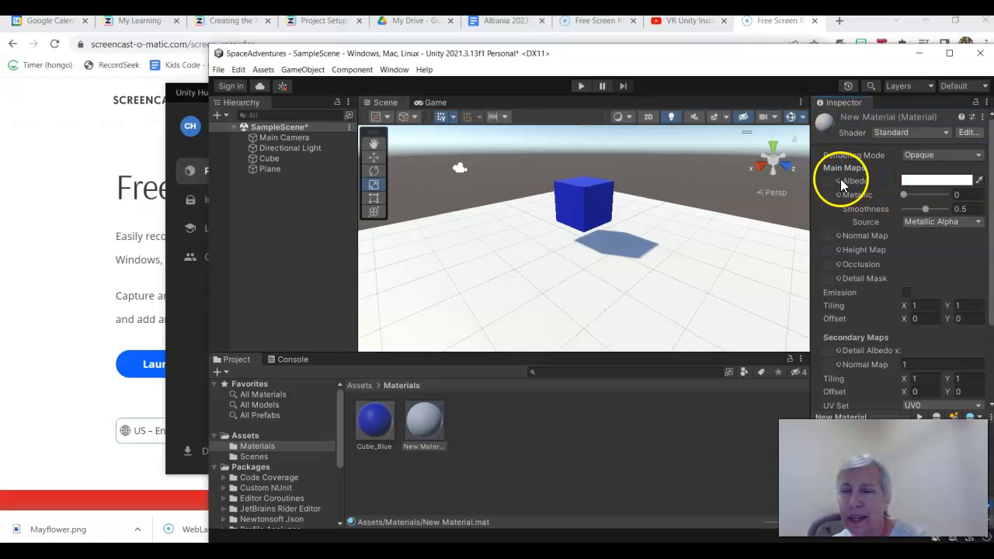
pyautogui.click(839, 182)
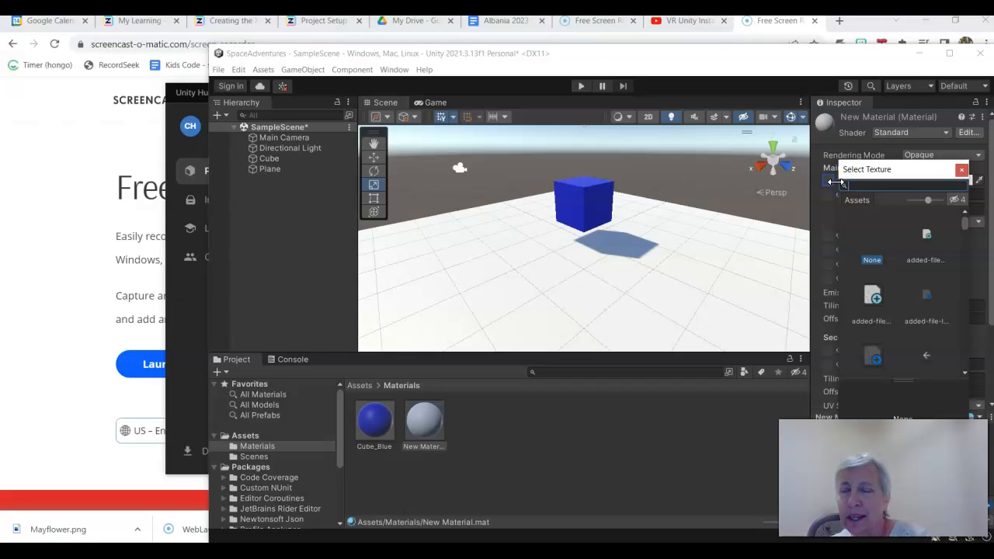
pyautogui.click(819, 217)
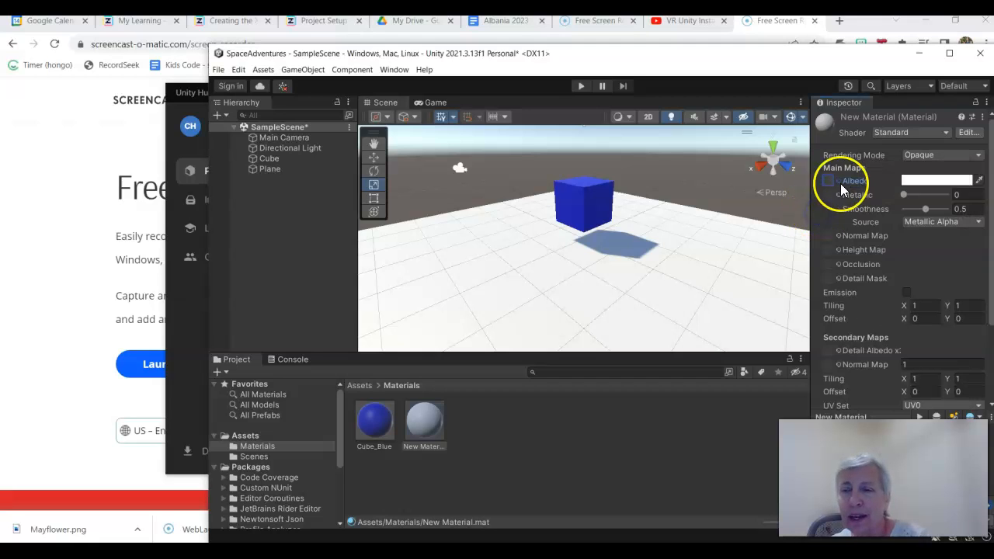
# Step: Set the new material's Albedo color to a light pink, about R 239, G 152, B 234
pyautogui.click(915, 182)
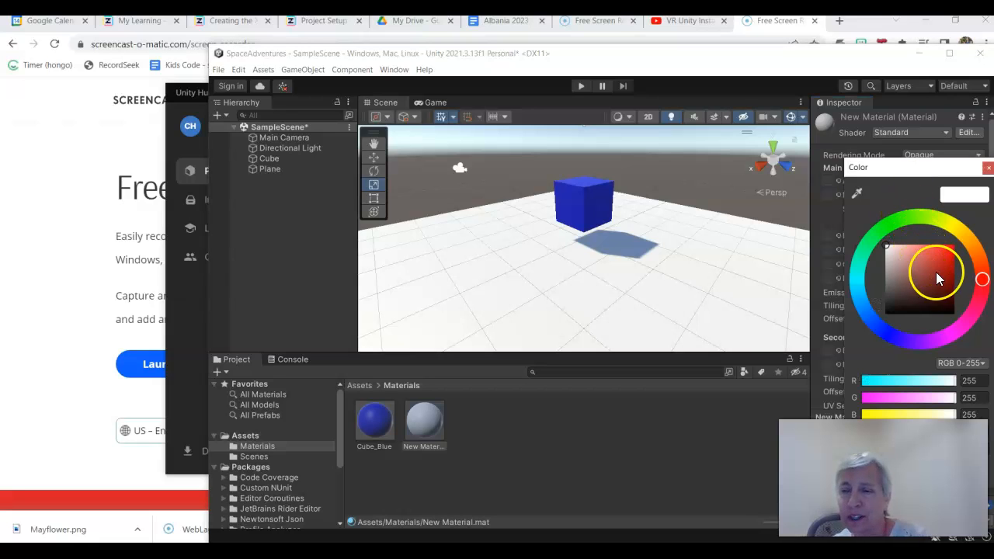
pyautogui.click(955, 332)
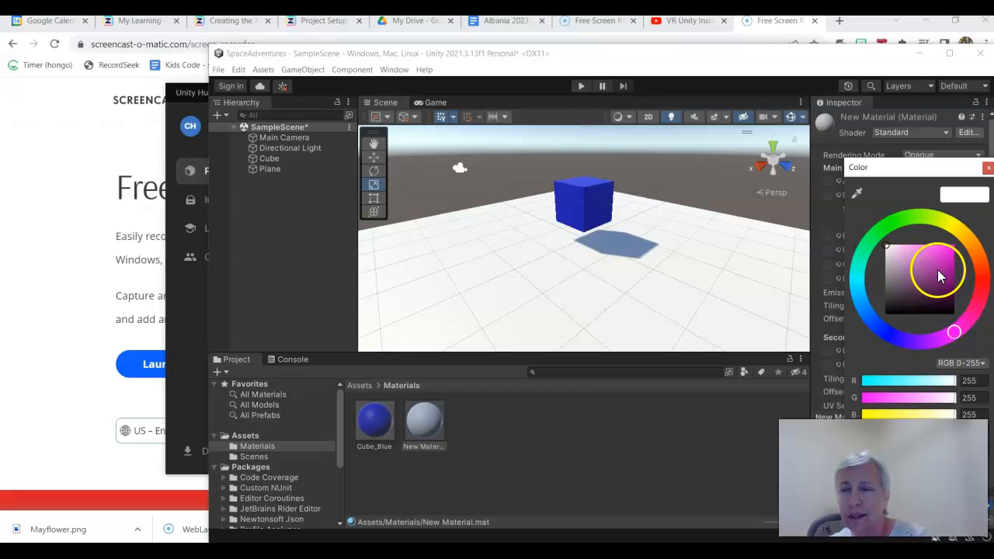
pyautogui.click(949, 276)
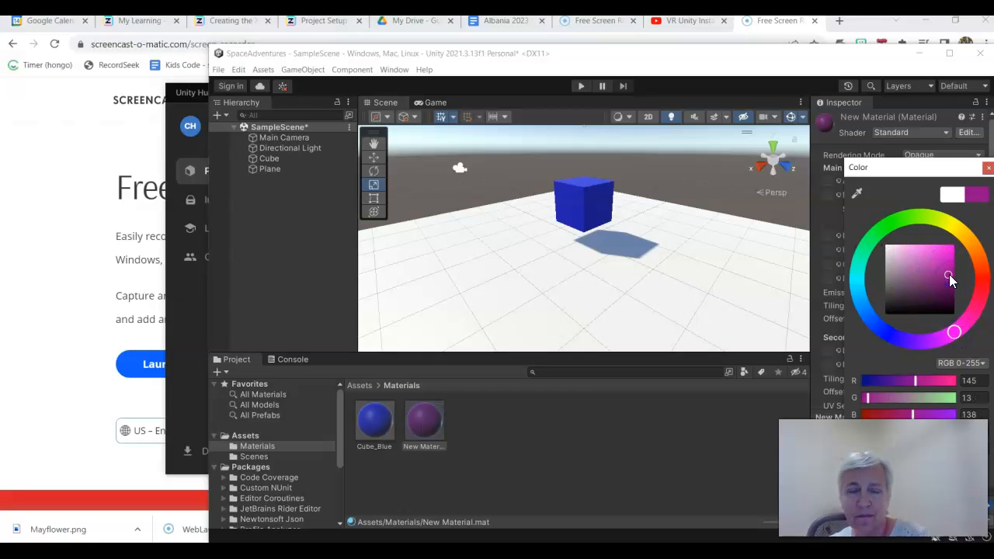
pyautogui.click(911, 274)
pyautogui.click(911, 250)
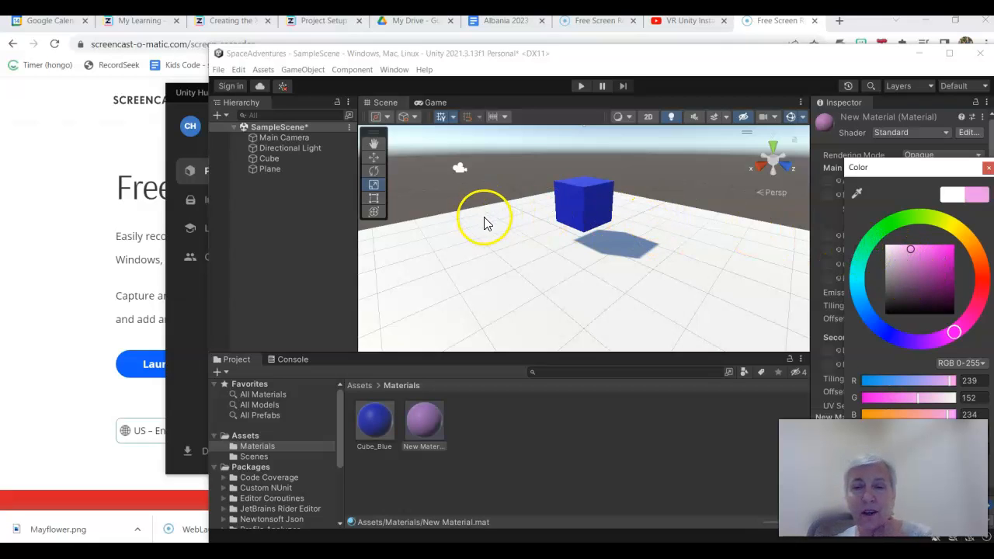
pyautogui.click(988, 167)
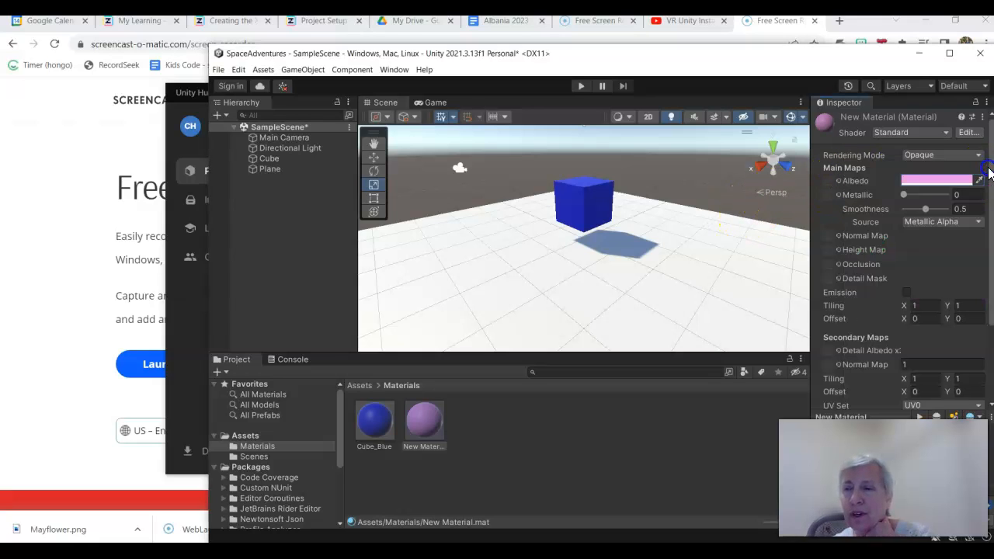
# Step: Search the textures for "defa" and assign the grey default checker texture to the new material's Albedo map
pyautogui.click(838, 181)
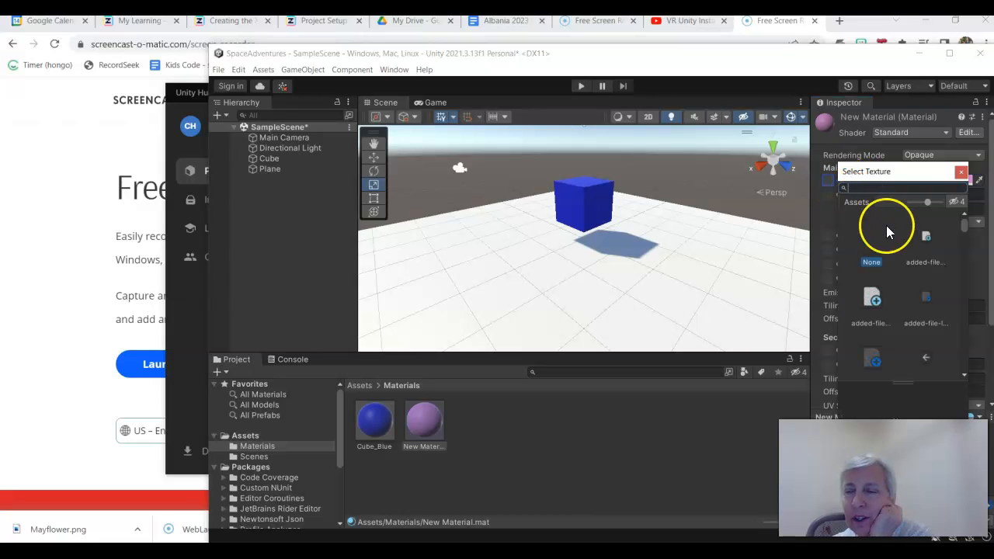
pyautogui.scroll(-5, 932, 283)
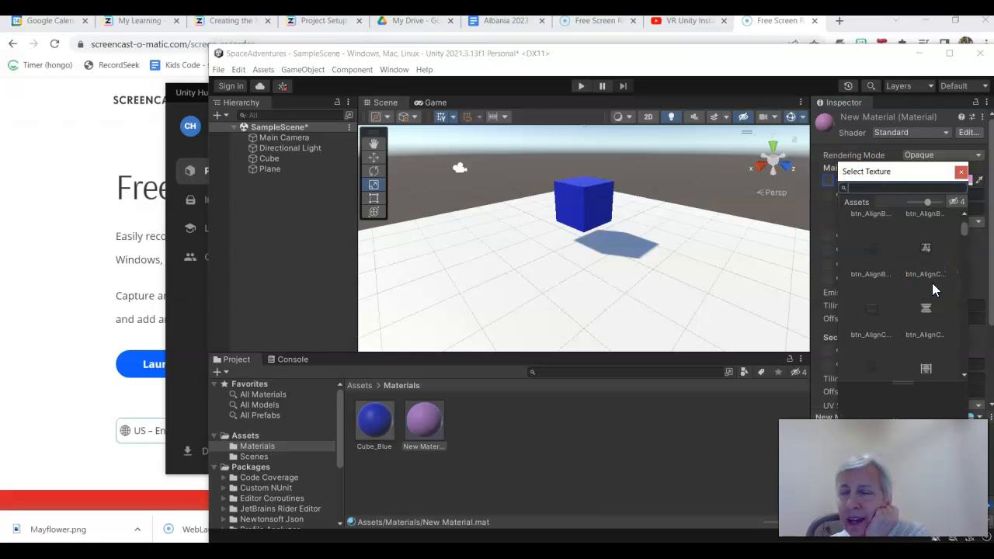
pyautogui.scroll(2, 925, 277)
pyautogui.click(878, 170)
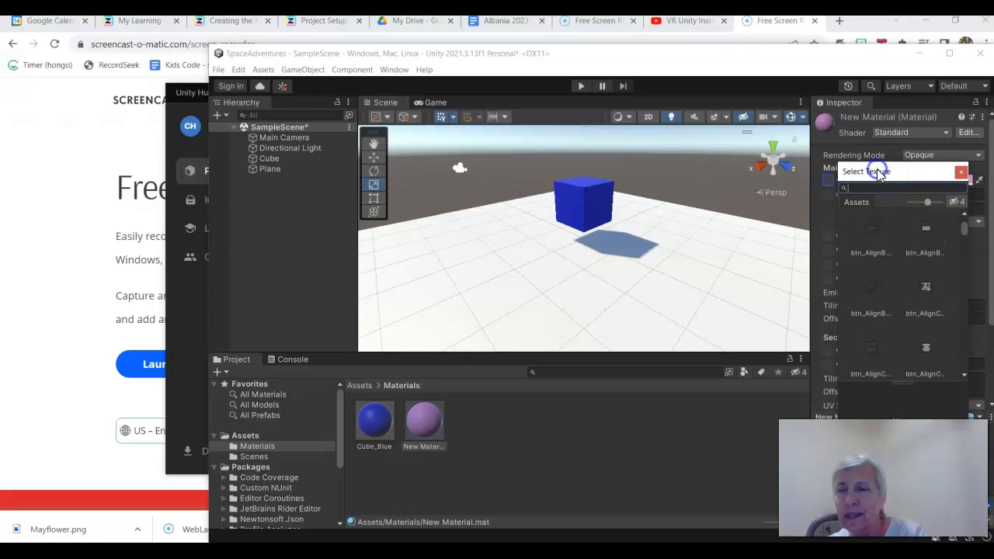
pyautogui.click(872, 186)
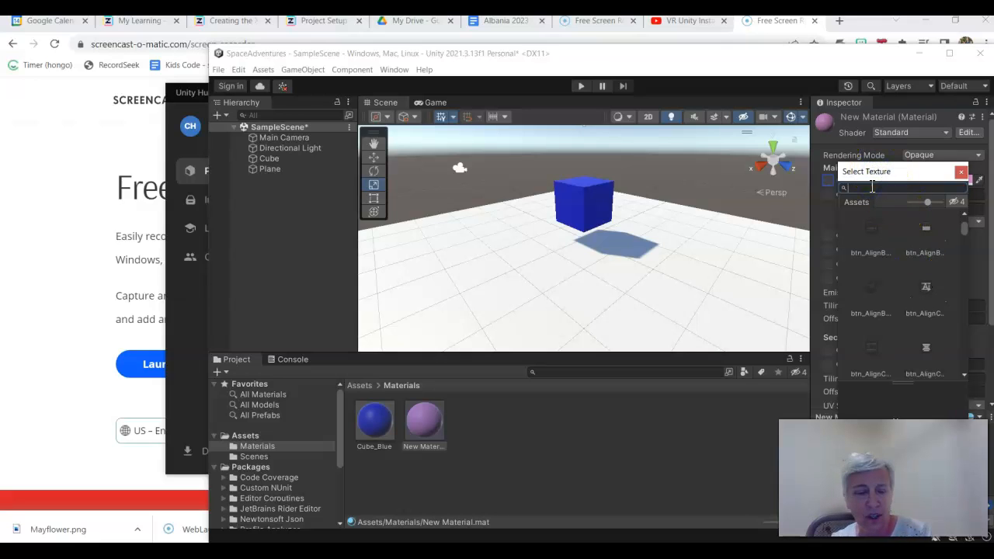
pyautogui.write('defa')
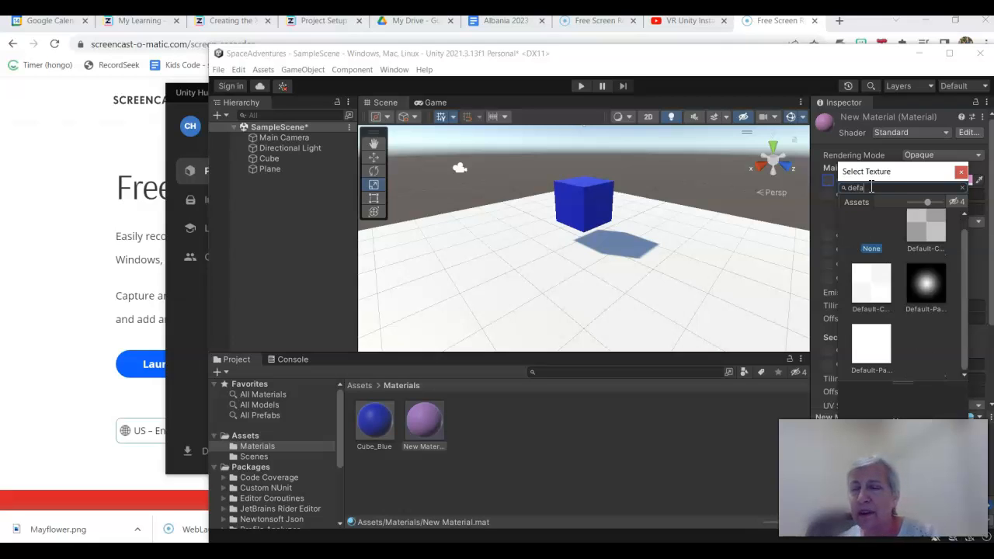
pyautogui.click(932, 230)
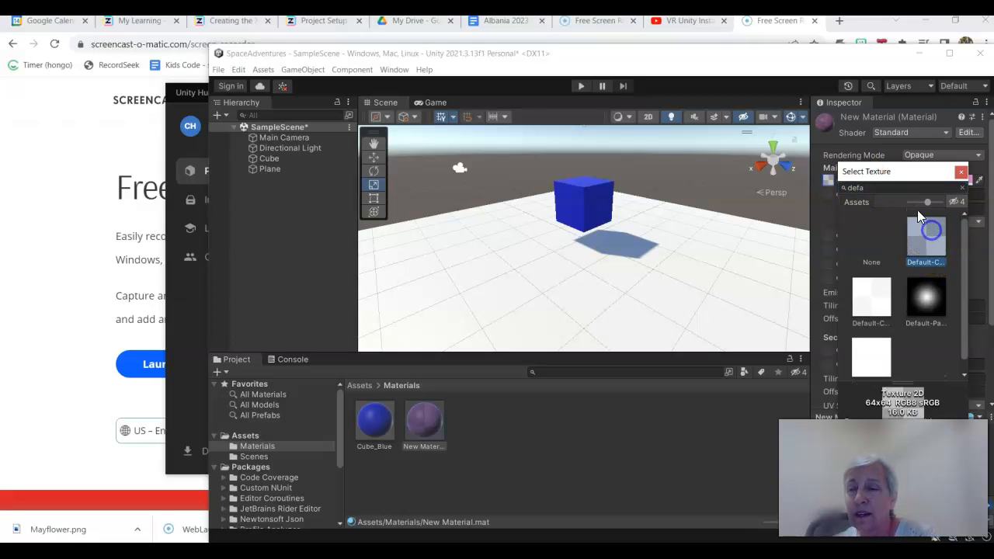
pyautogui.click(961, 173)
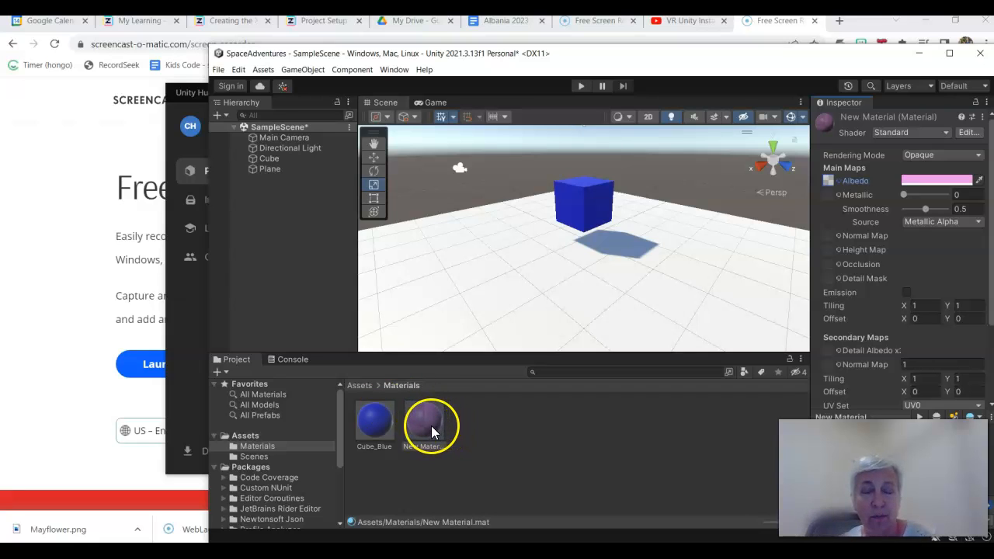
# Step: Apply the pink checker material to the plane and set its Main Maps tiling to X 20 and Y 20
pyautogui.moveTo(431, 425); pyautogui.dragTo(462, 275)
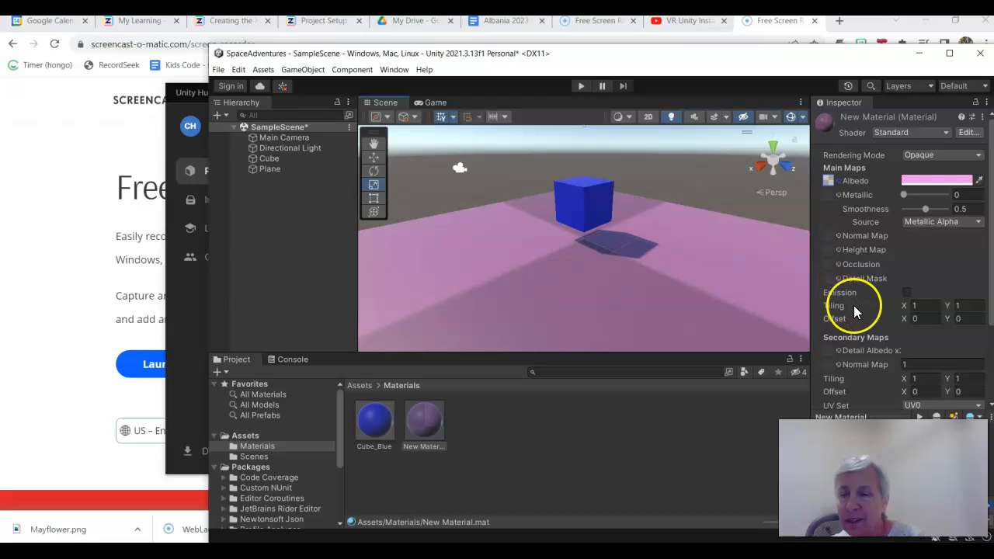
pyautogui.click(916, 306)
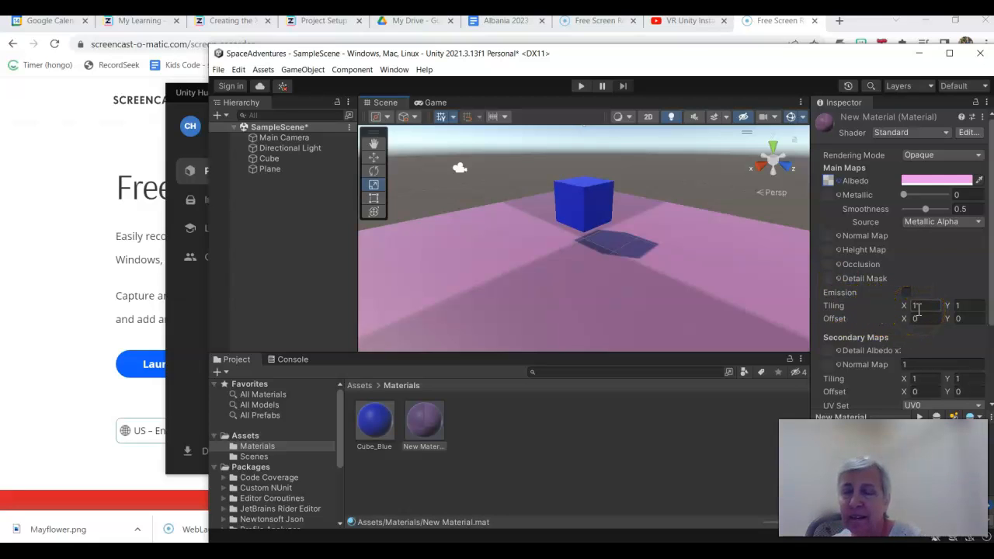
pyautogui.doubleClick(917, 307)
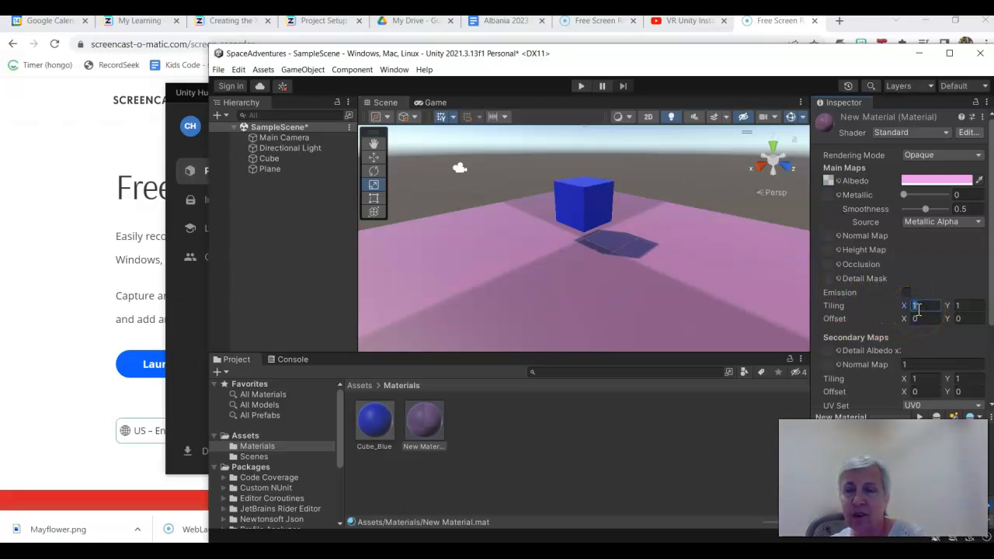
pyautogui.write('20')
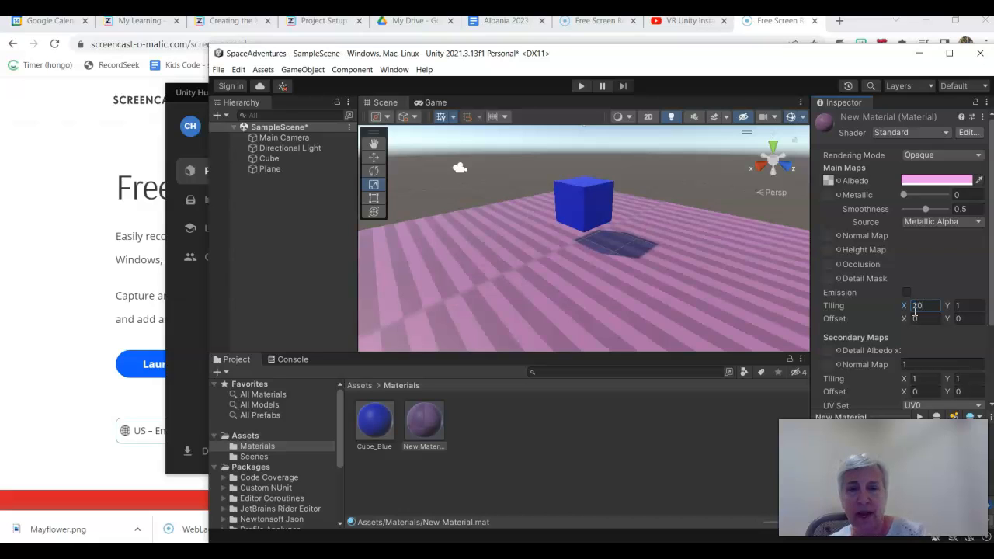
pyautogui.click(956, 305)
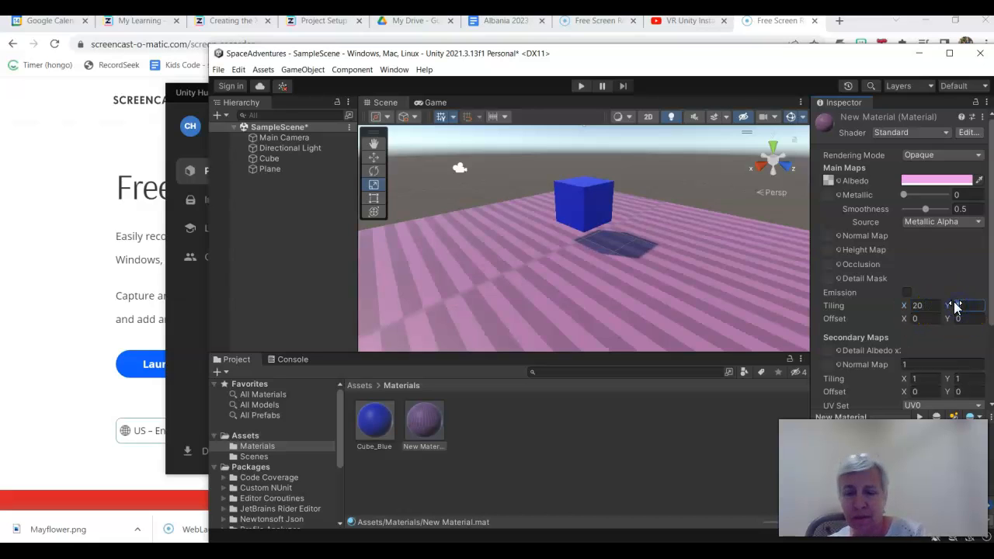
pyautogui.write('20')
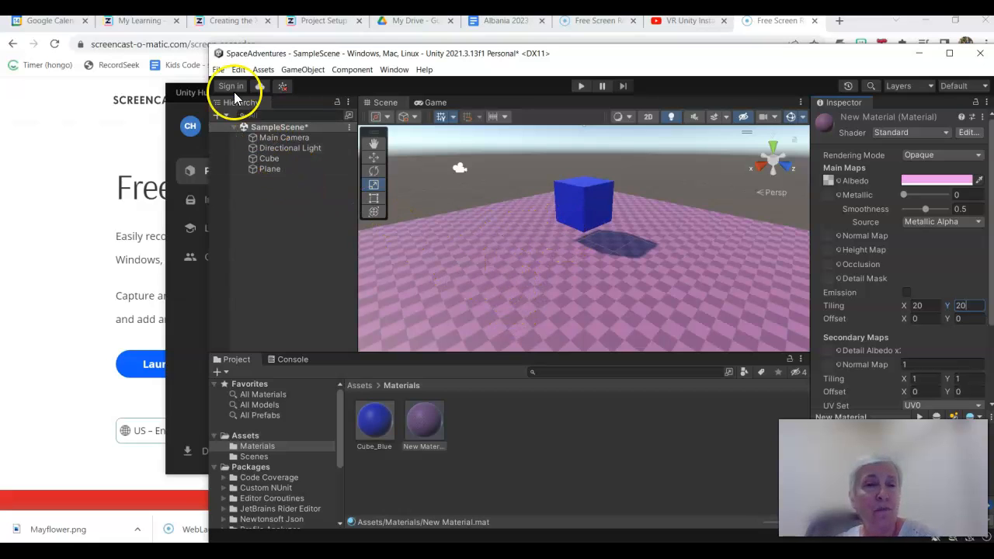
# Step: Save SampleScene with the blue cube and the checkered plane
pyautogui.click(218, 71)
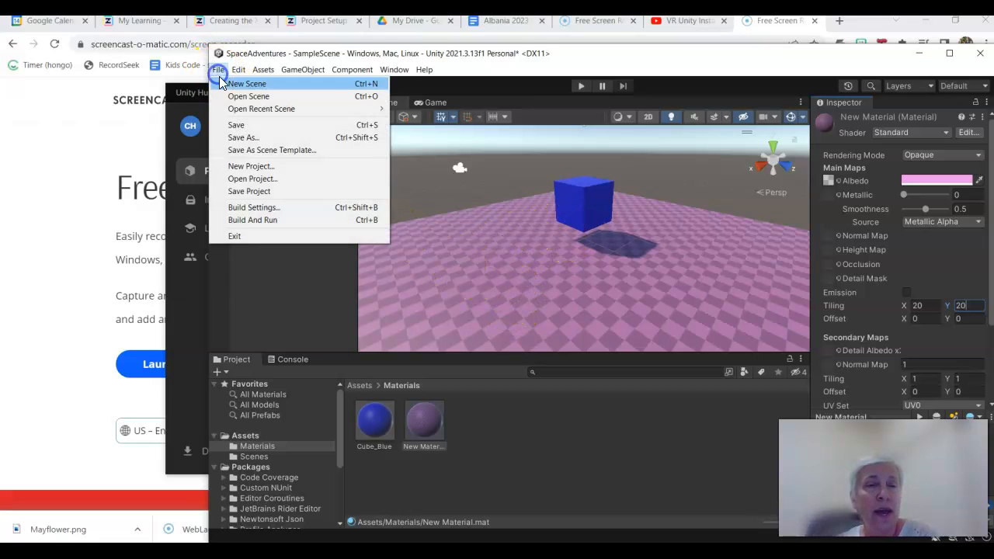
pyautogui.click(236, 126)
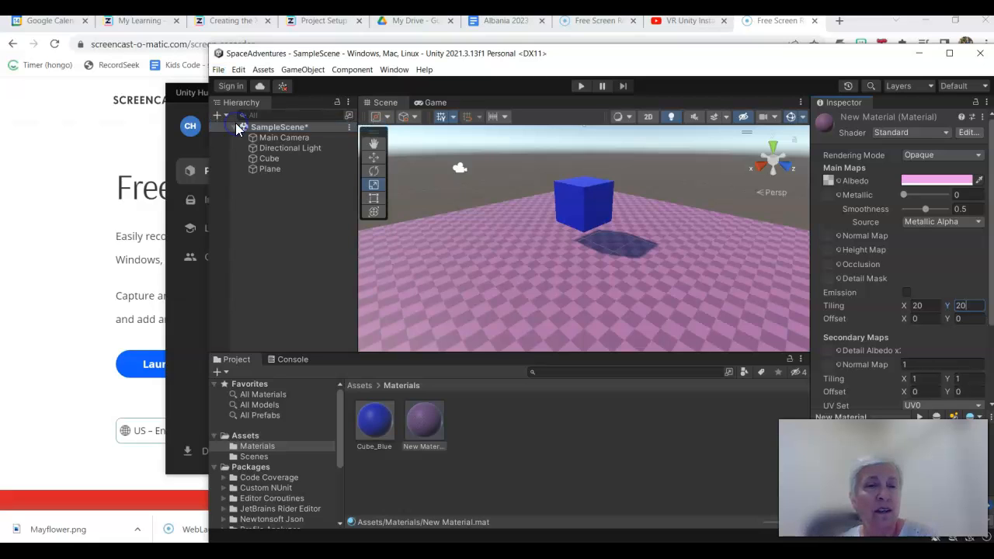
pyautogui.click(388, 191)
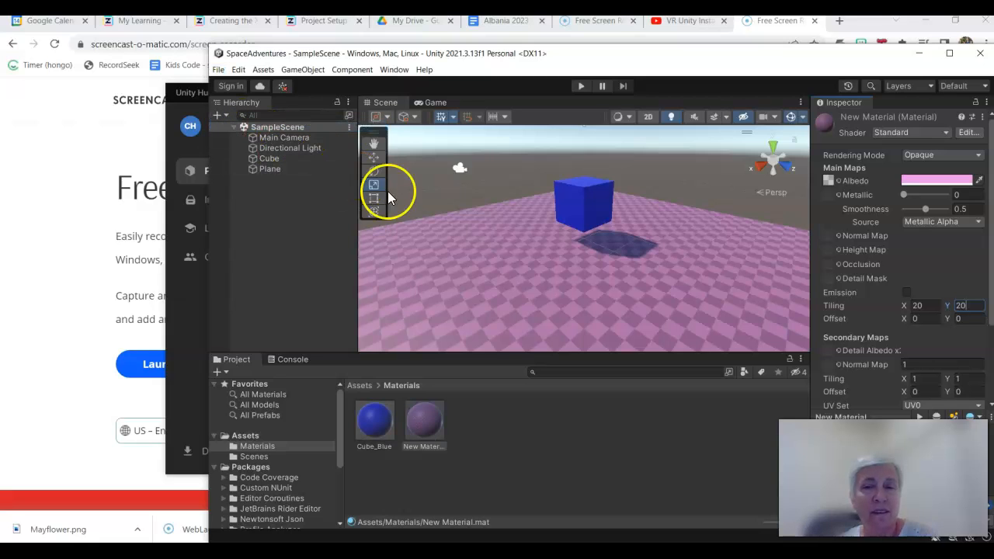